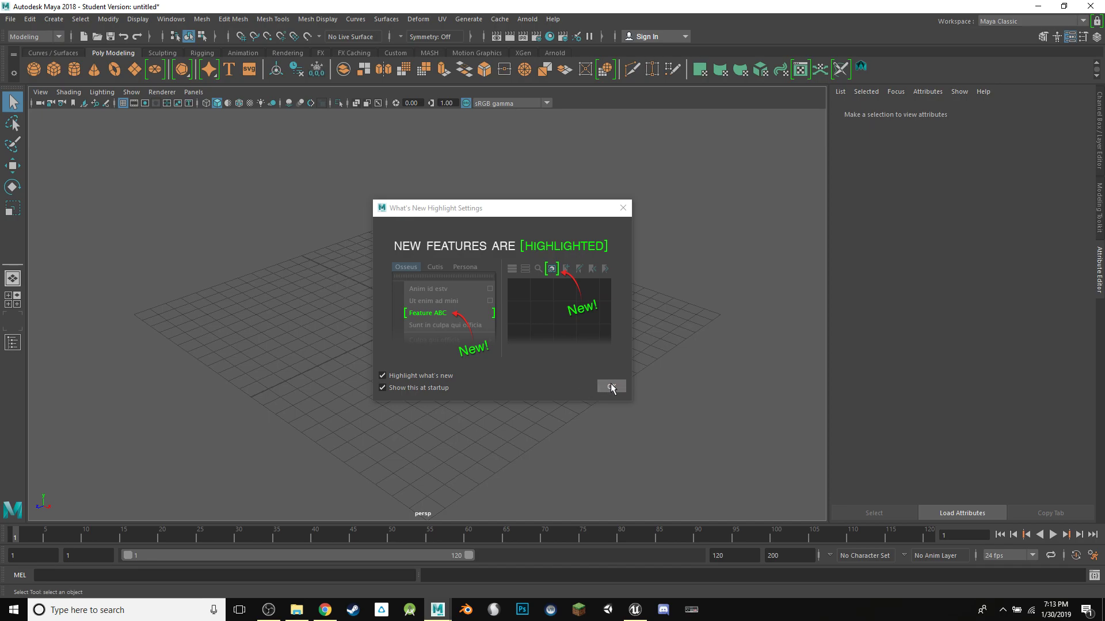
- Dismiss the new-features dialog and create a polygon sphere at the grid's centre, framed from below
left_click(610, 386)
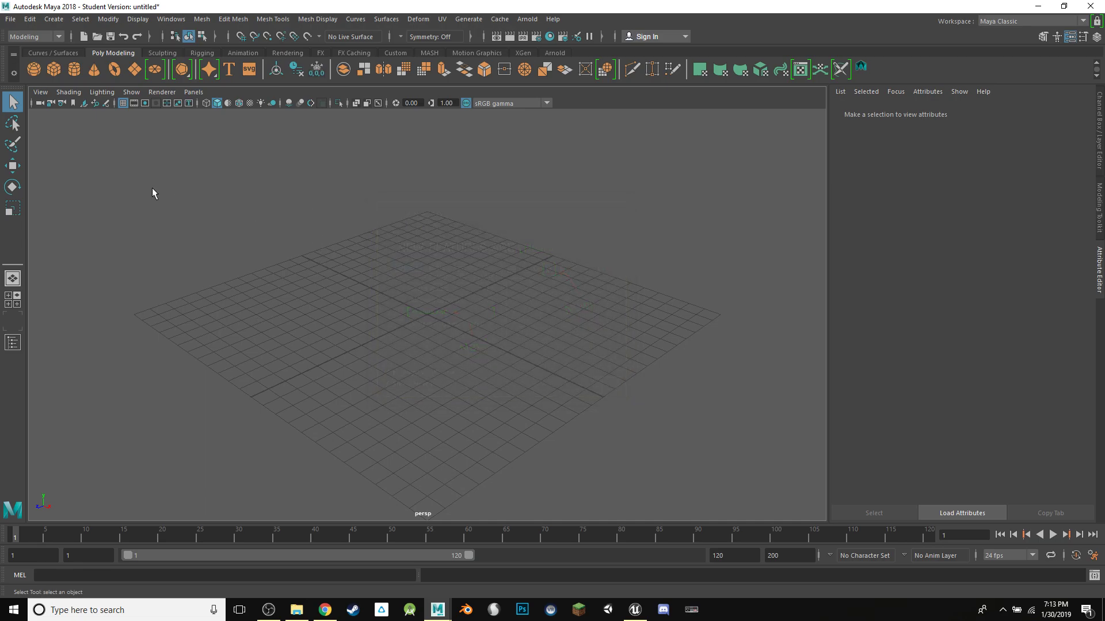
left_click(32, 70)
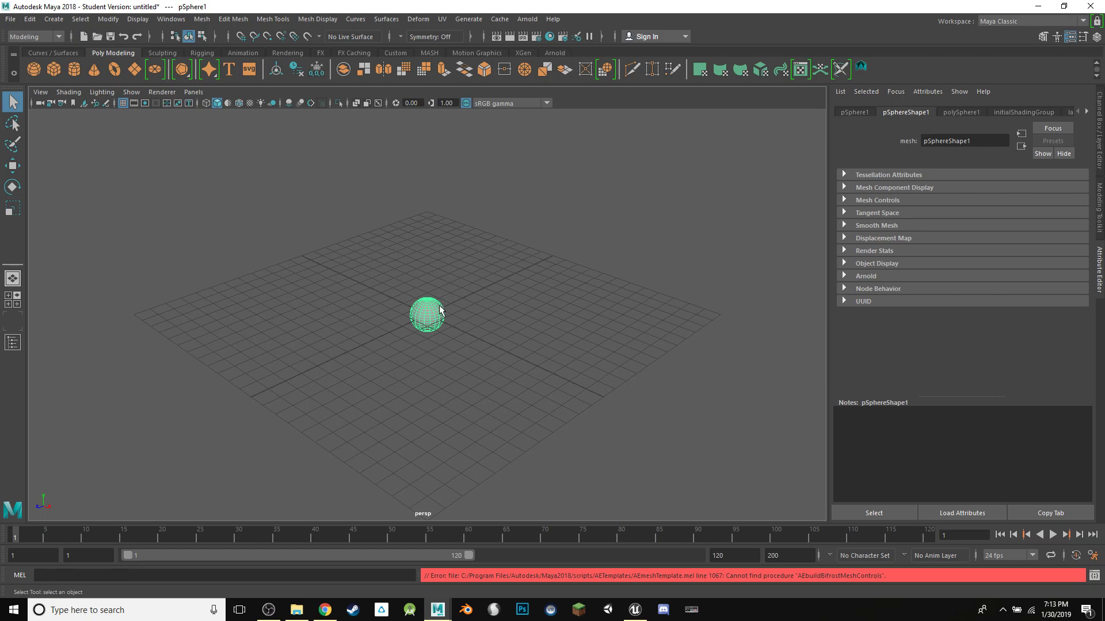
left_click_drag(438, 307, 438, 307, "alt")
scroll(439, 308, "down", 4)
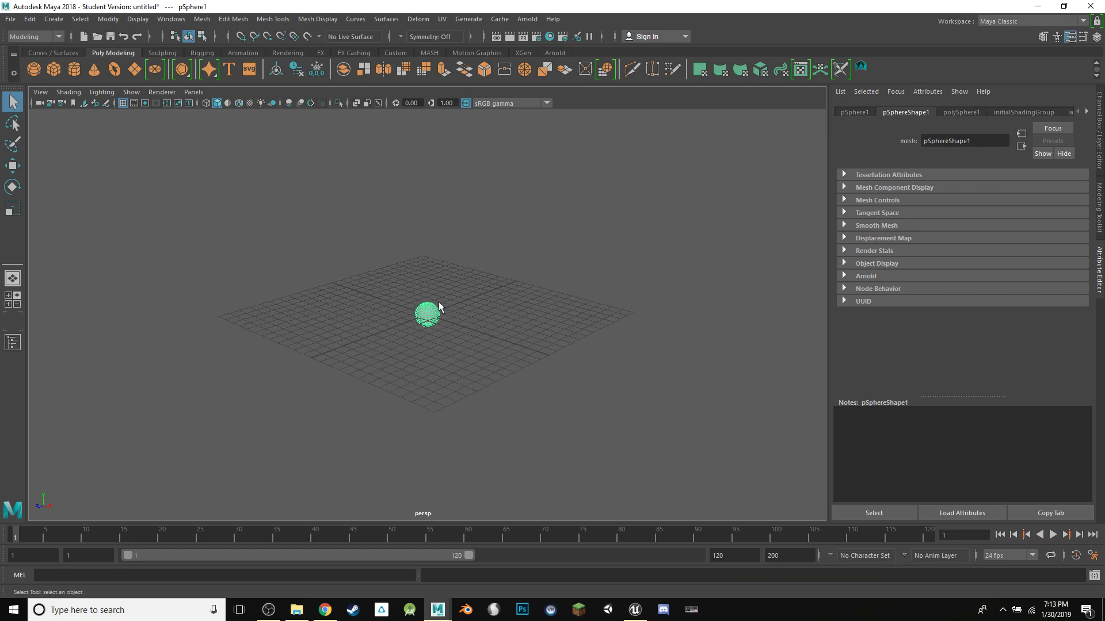
key("f")
left_click_drag(505, 294, 498, 202, "alt")
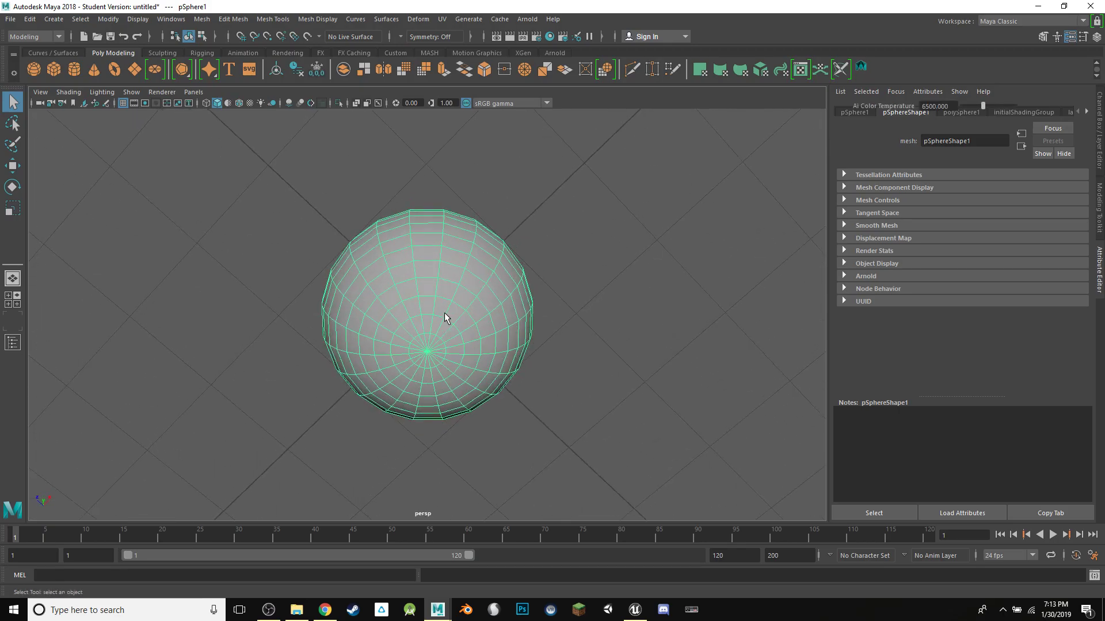
- Switch the sphere to face selection and select all the triangular faces around its bottom pole
right_click_drag(375, 284, 377, 307)
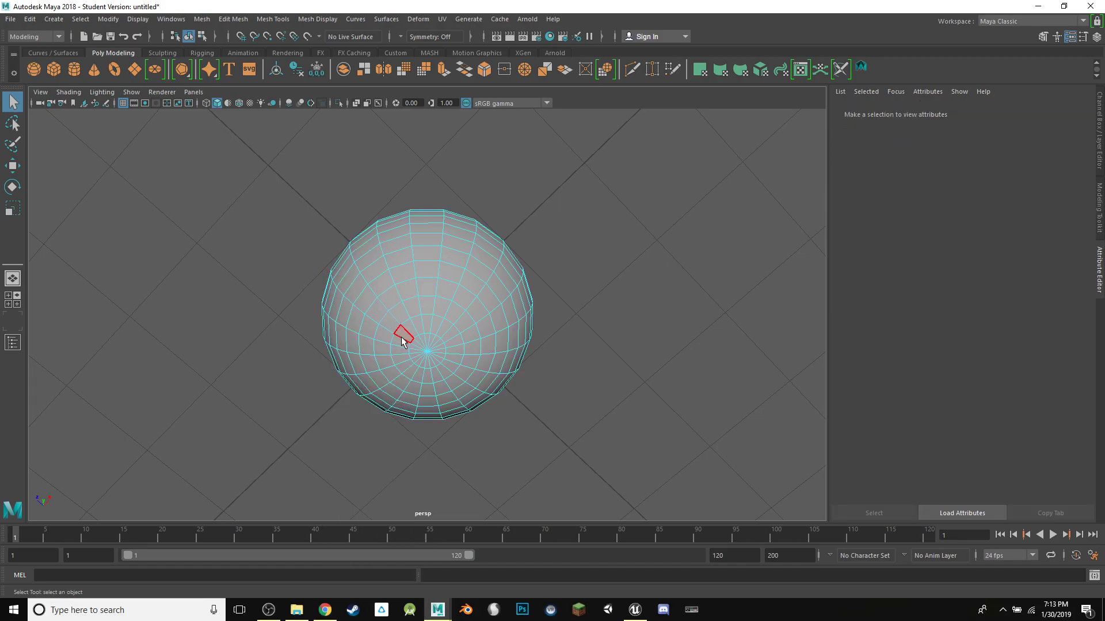
left_click(422, 344)
left_click(426, 343, "shift")
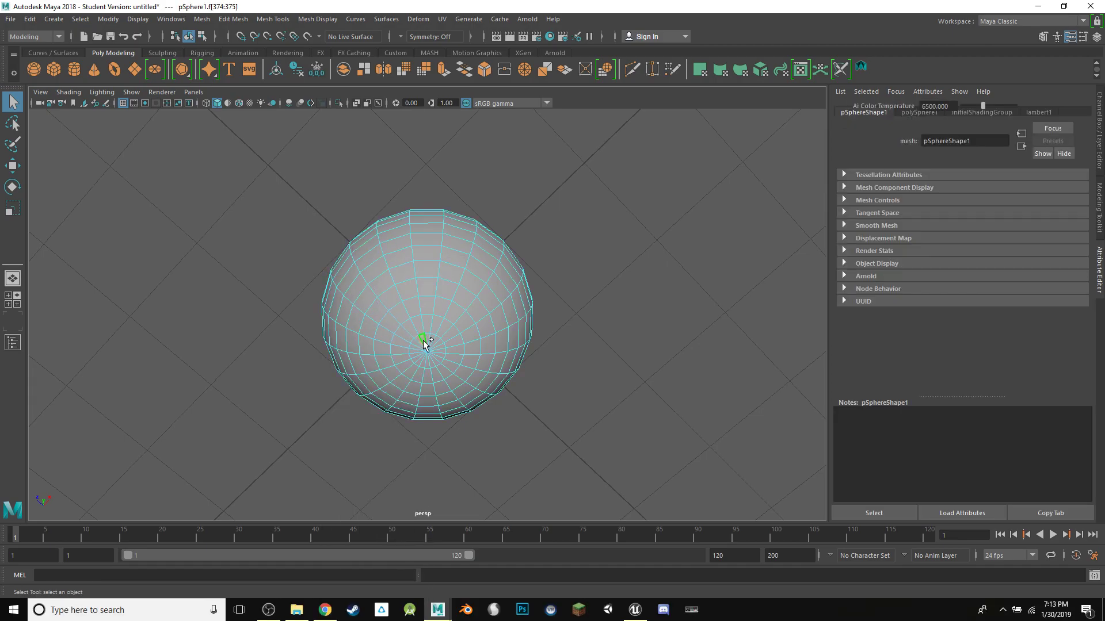
left_click(427, 339, "shift")
left_click(432, 339, "shift")
left_click(435, 341, "shift")
left_click(439, 346, "shift")
left_click(439, 344, "shift")
left_click(439, 350, "shift")
left_click(439, 355, "shift")
left_click(438, 359, "shift")
left_click(435, 362, "shift")
left_click(430, 363, "shift")
left_click(426, 362, "shift")
left_click(421, 363, "shift")
left_click(421, 359, "shift")
- Add the three face rings surrounding the bottom pole to the selection
left_click(439, 324, "shift")
double_click(444, 327, "shift")
double_click(444, 309, "shift")
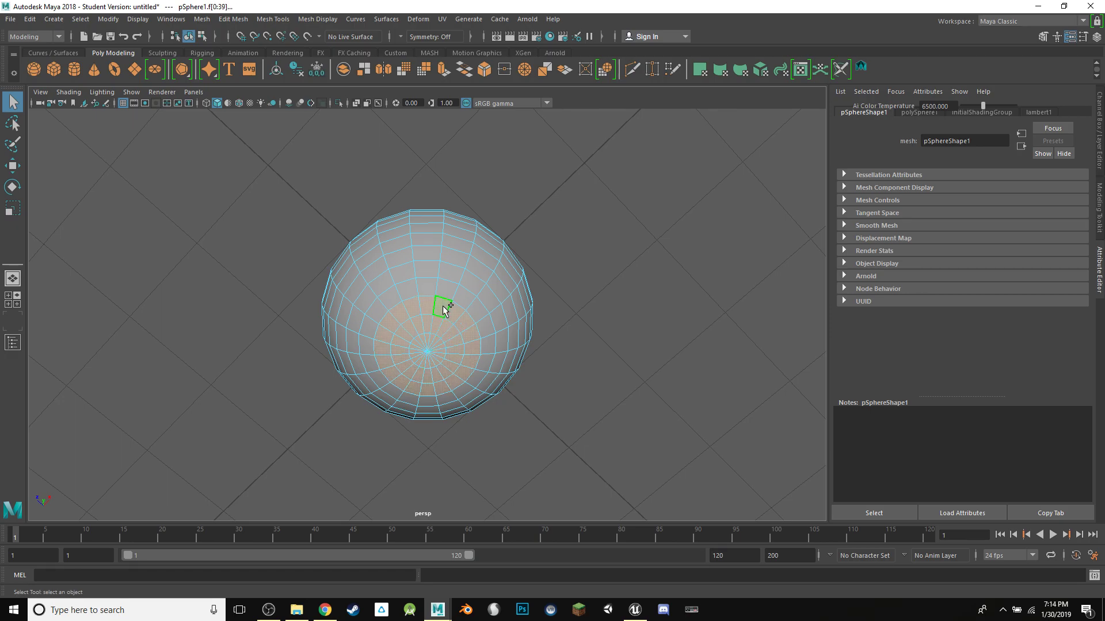
double_click(441, 295, "shift")
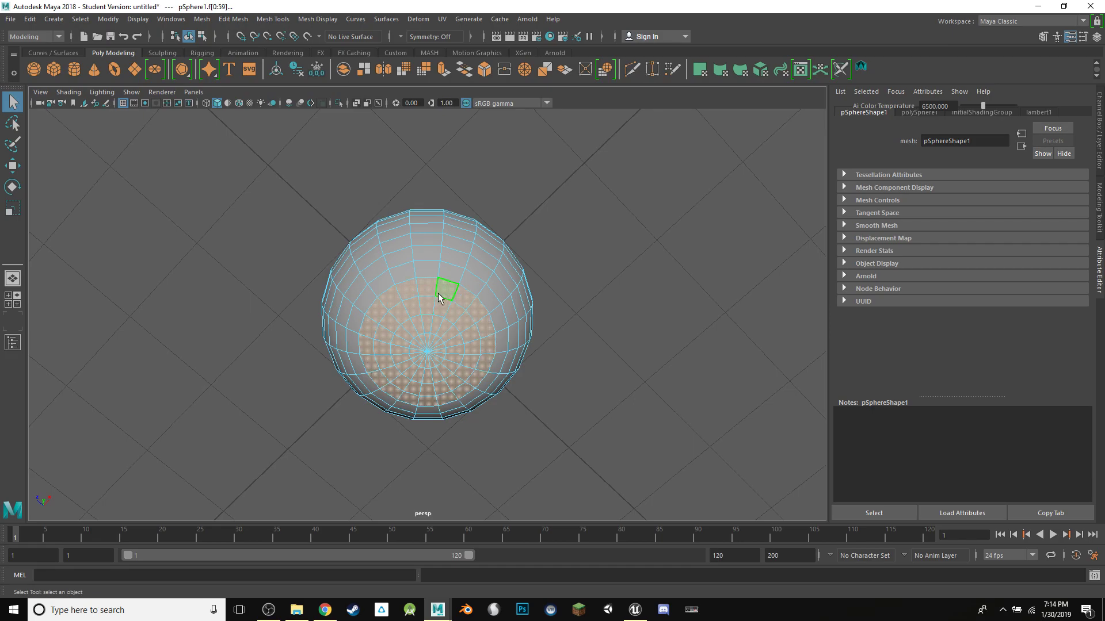
left_click_drag(451, 254, 474, 326, "alt")
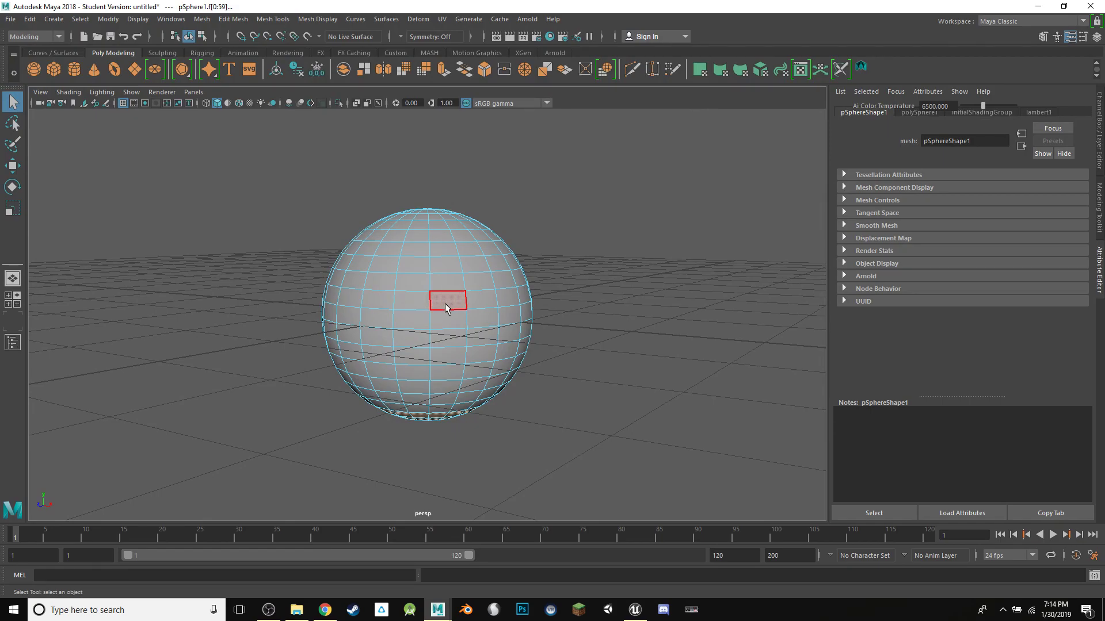
mouse_move(414, 302)
left_mouse_down("alt")
mouse_move(434, 257)
mouse_move(415, 314)
left_mouse_up("alt")
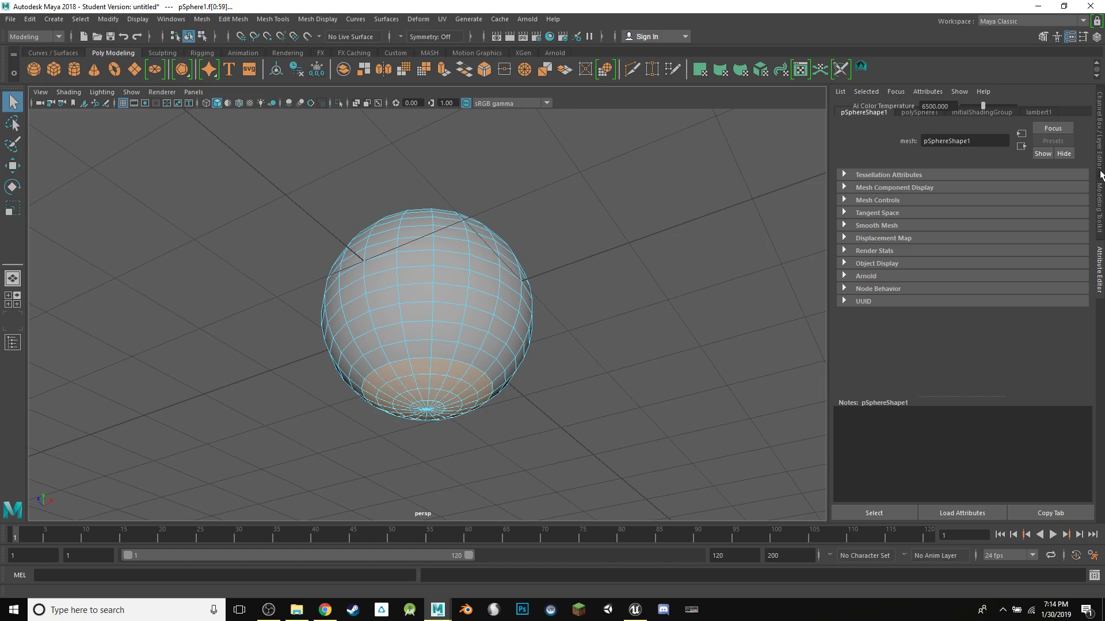
- Extrude the selected bottom faces together with a Local Translate Z of about 0.84
left_click(1101, 200)
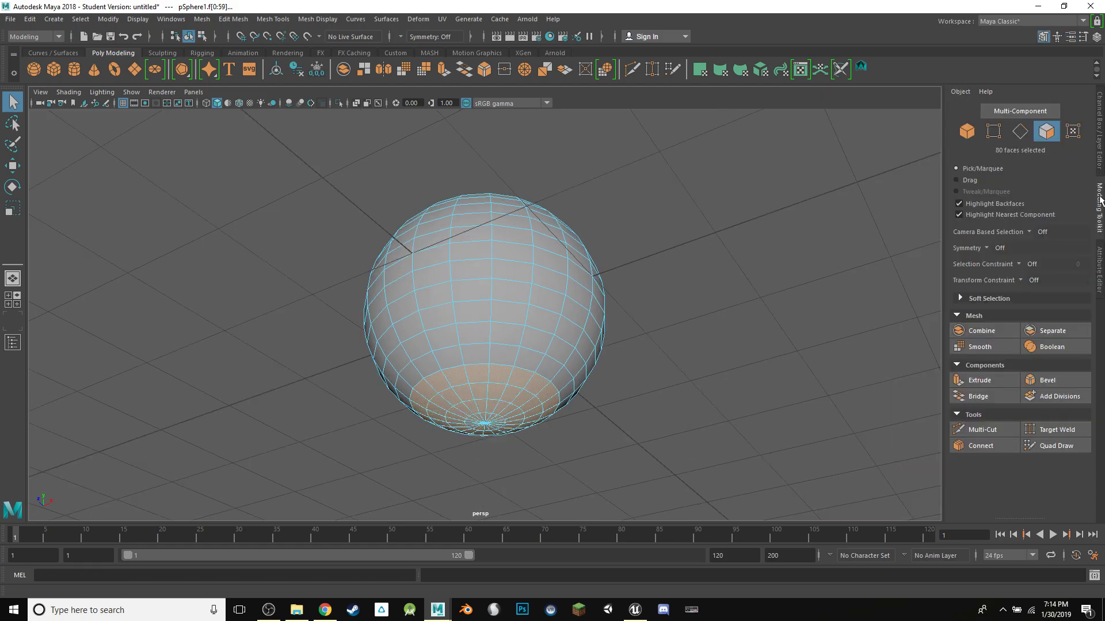
left_click(990, 381)
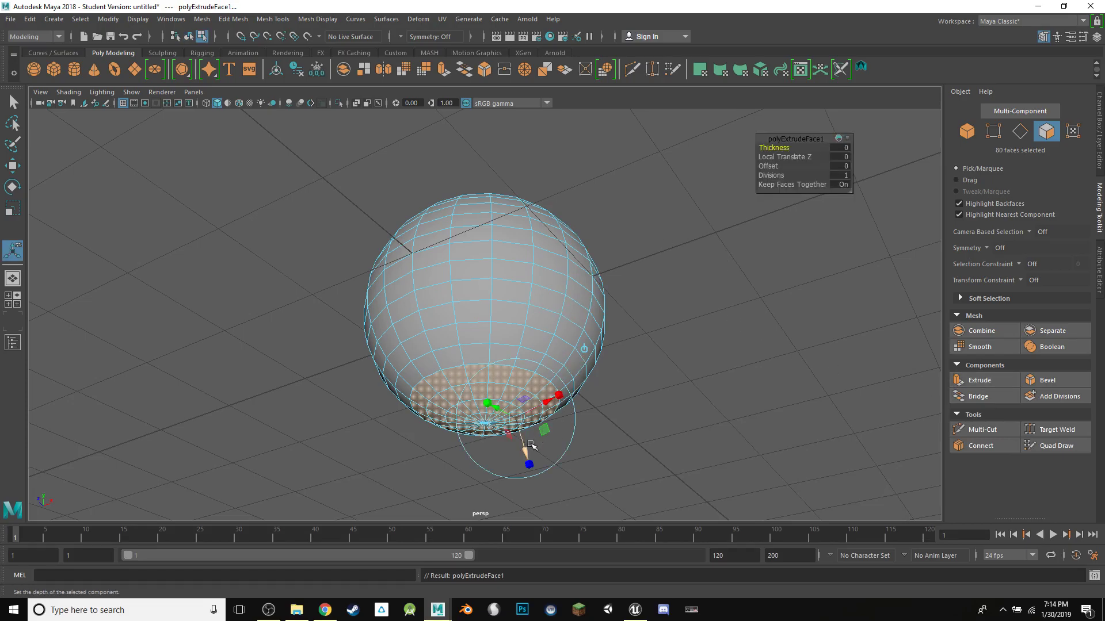
left_click_drag(527, 448, 576, 523)
left_click_drag(677, 294, 629, 316, "alt")
left_click_drag(515, 466, 508, 428)
left_click_drag(572, 364, 585, 316, "alt")
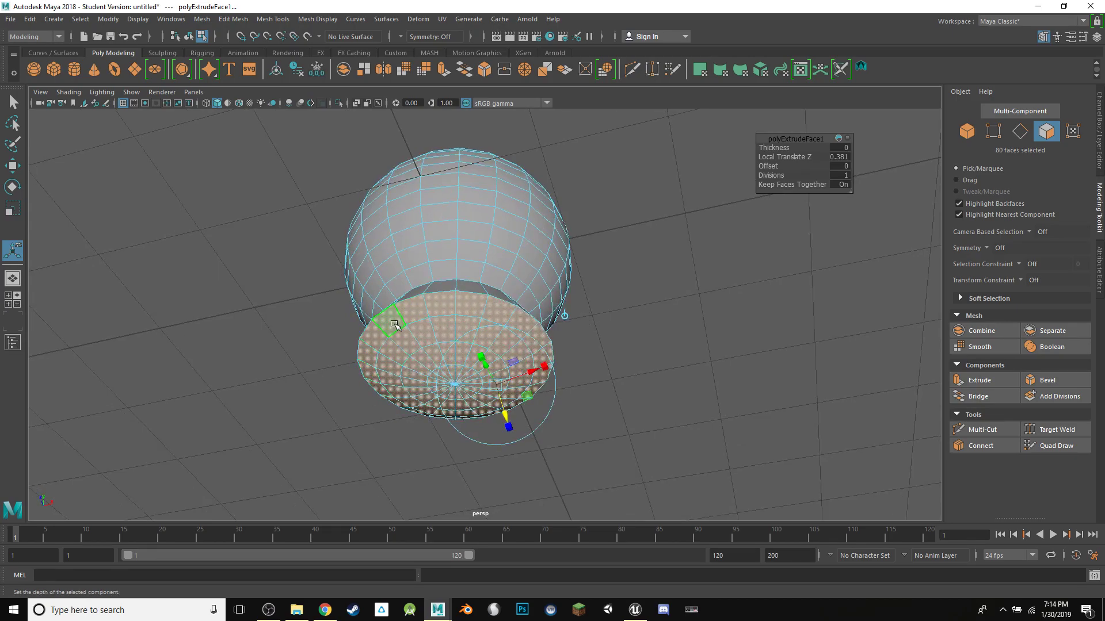
left_click_drag(399, 325, 477, 334, "alt")
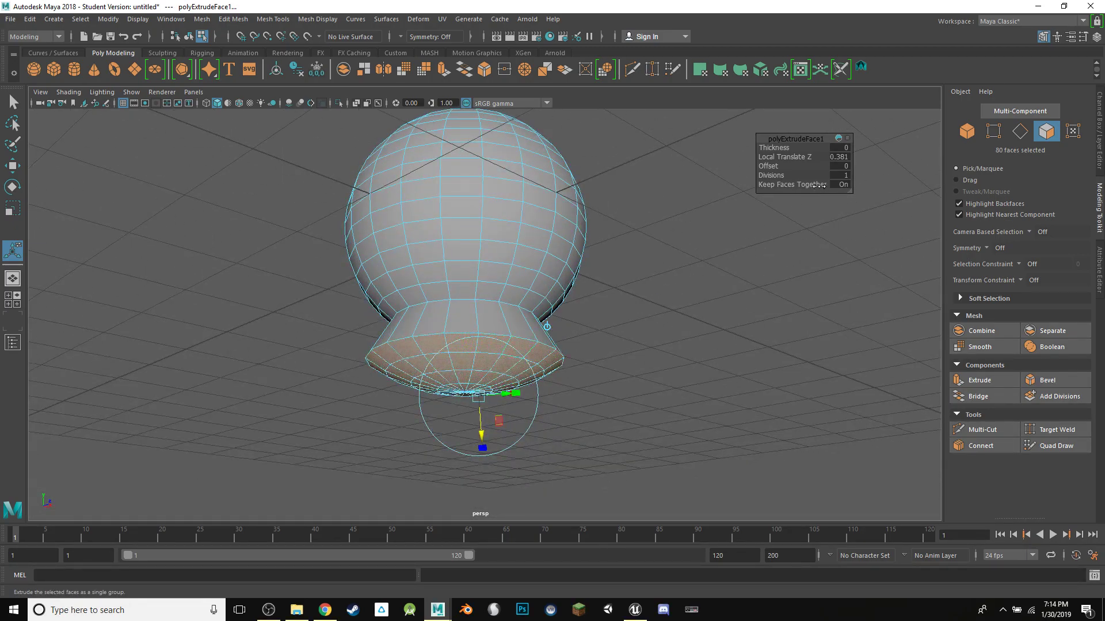
left_click_drag(494, 424, 486, 491)
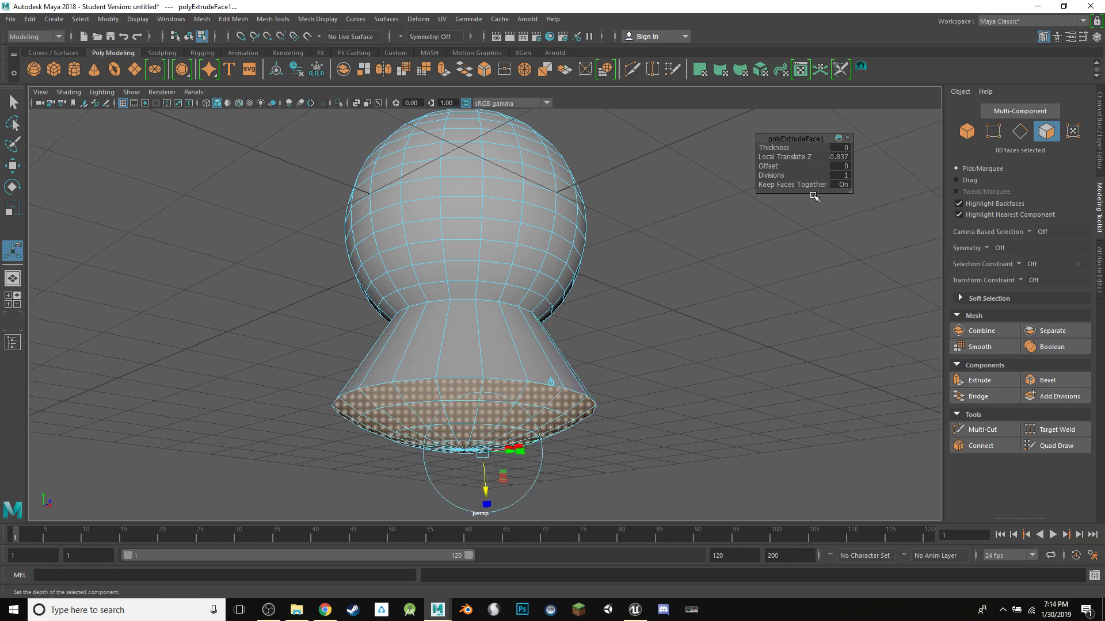
- Try the extrusion with Keep Faces Together off, and undo that change along with the extrusion's translations
left_click(843, 185)
left_click_drag(740, 264, 773, 283, "alt")
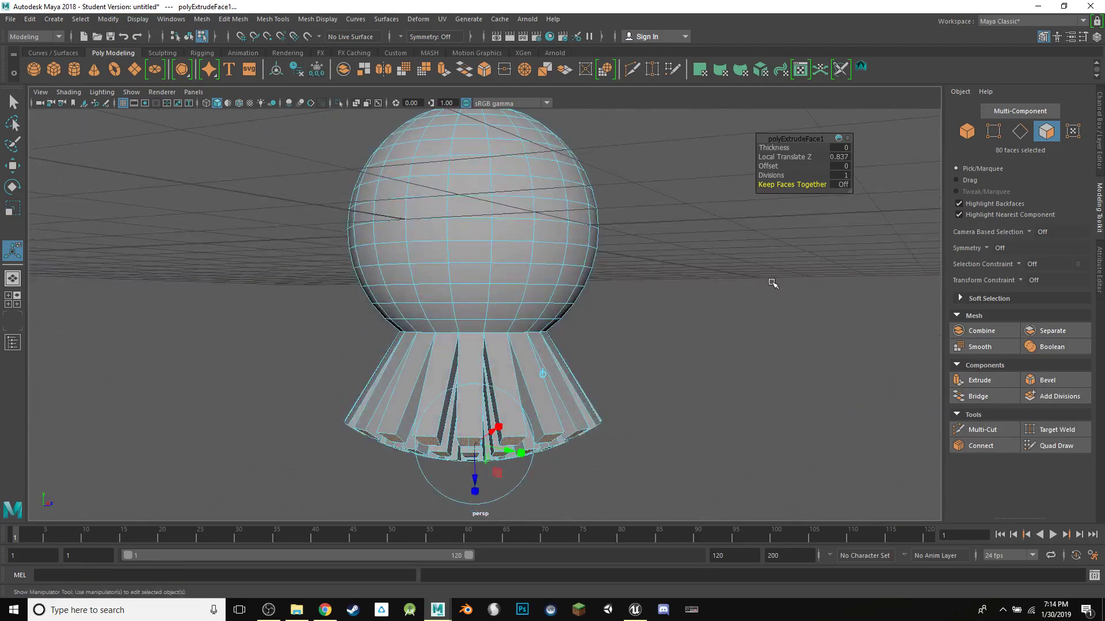
key("ctrl+z")
key("ctrl+z")
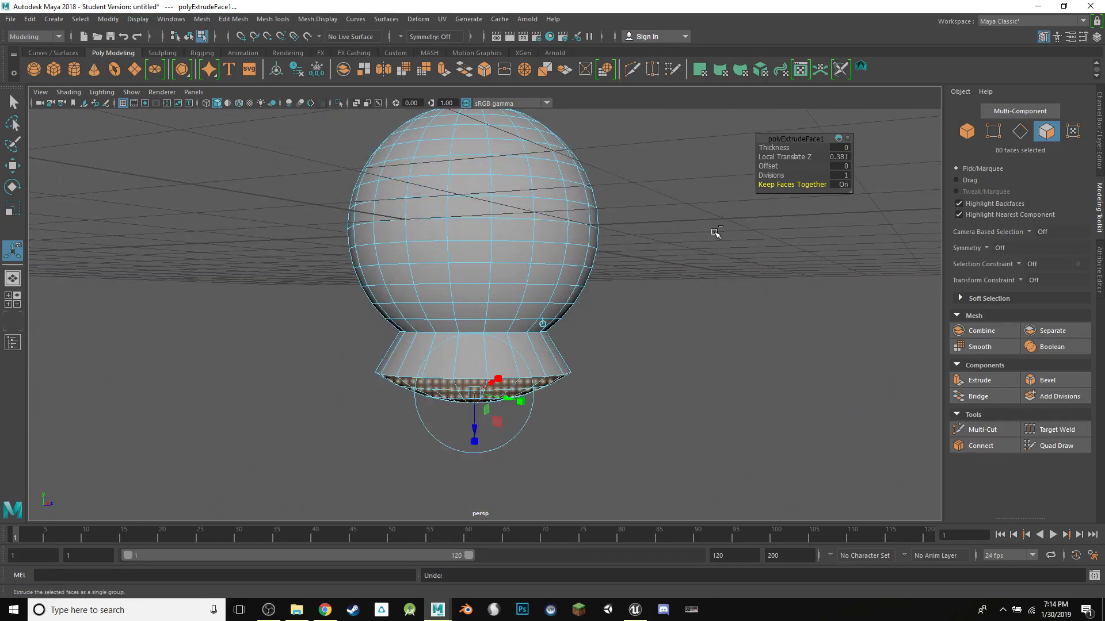
key("ctrl+z")
key("ctrl+z")
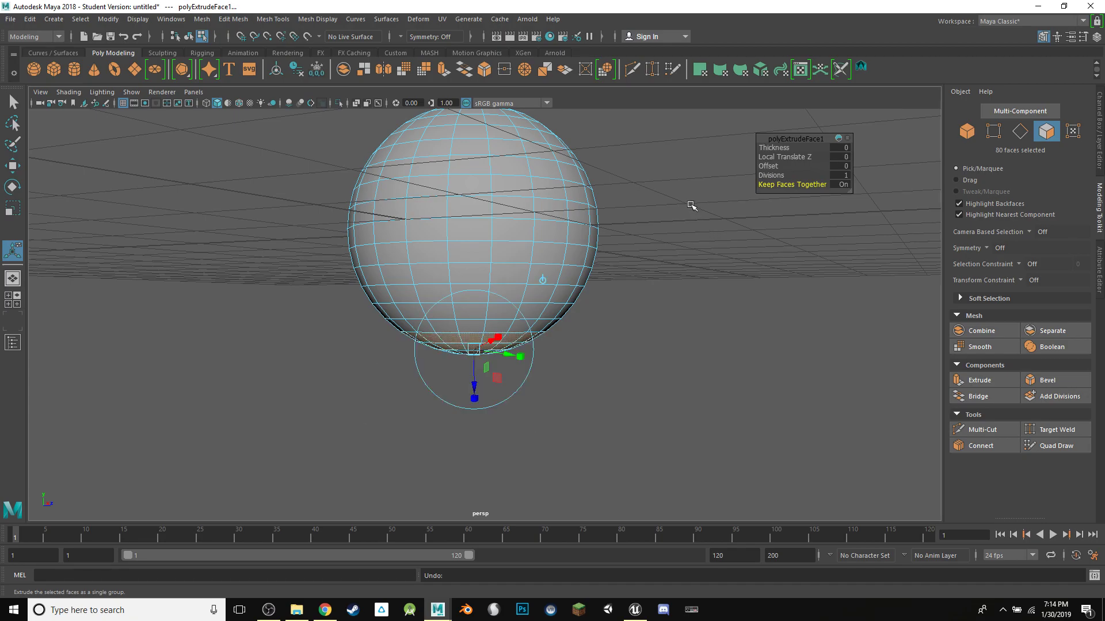
- Try flattening the extruded bottom faces by scaling them along the Y axis, and undo it back past the extrusion
left_click_drag(677, 249, 671, 214, "alt")
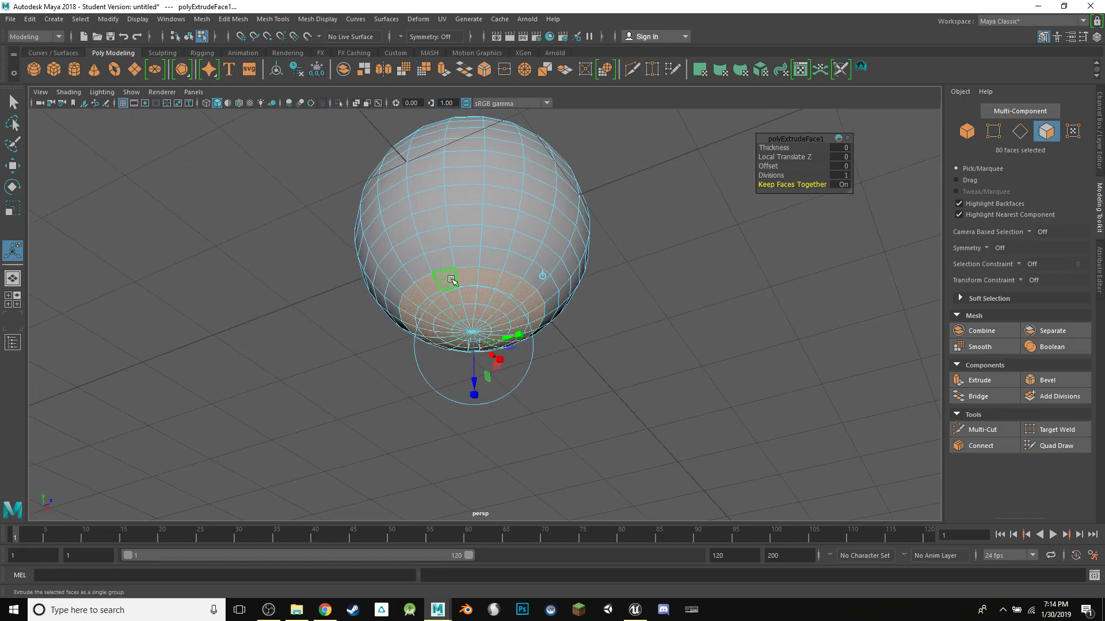
left_click(13, 207)
left_click_drag(449, 335, 479, 386, "alt")
left_click_drag(863, 267, 879, 250, "alt")
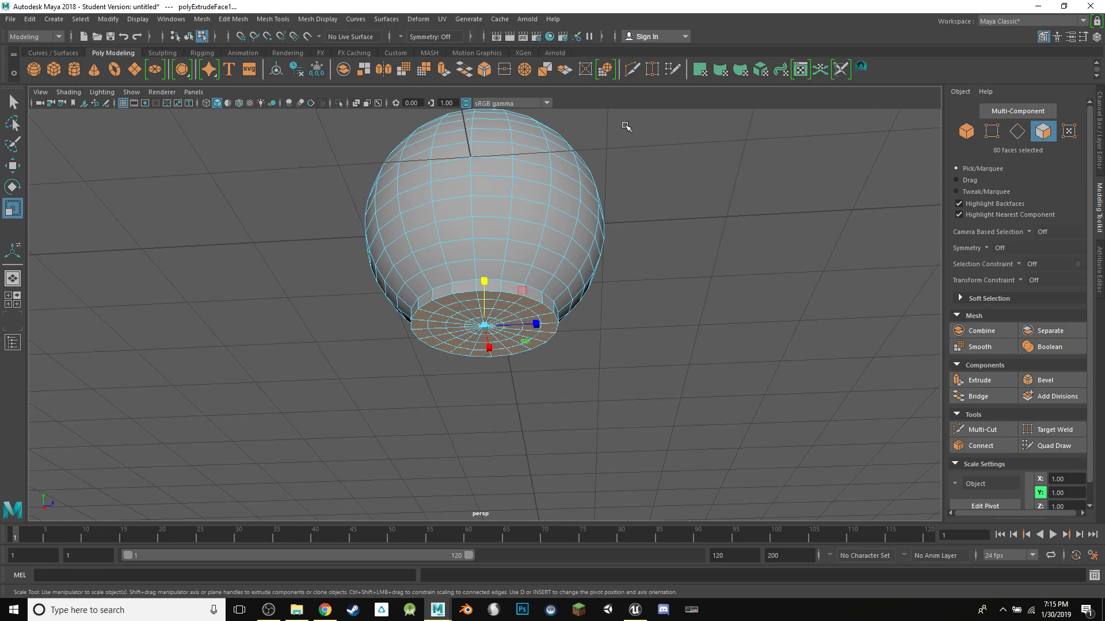
key("ctrl+z")
key("ctrl+z")
key("ctrl+z")
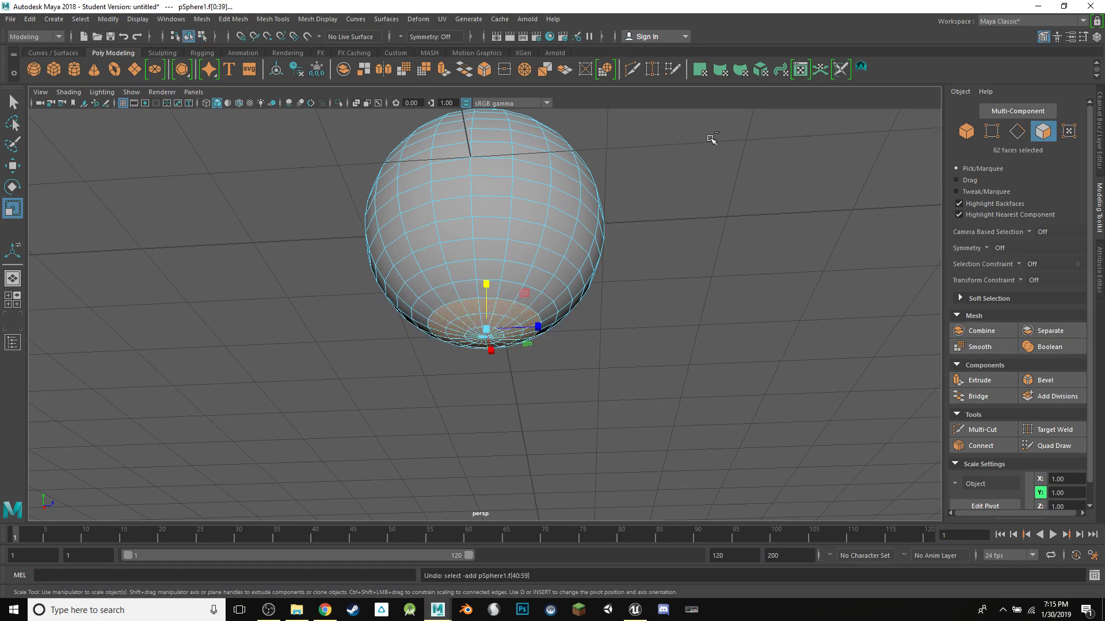
- Add the third face ring back to the bottom selection and delete all the selected faces
key("q")
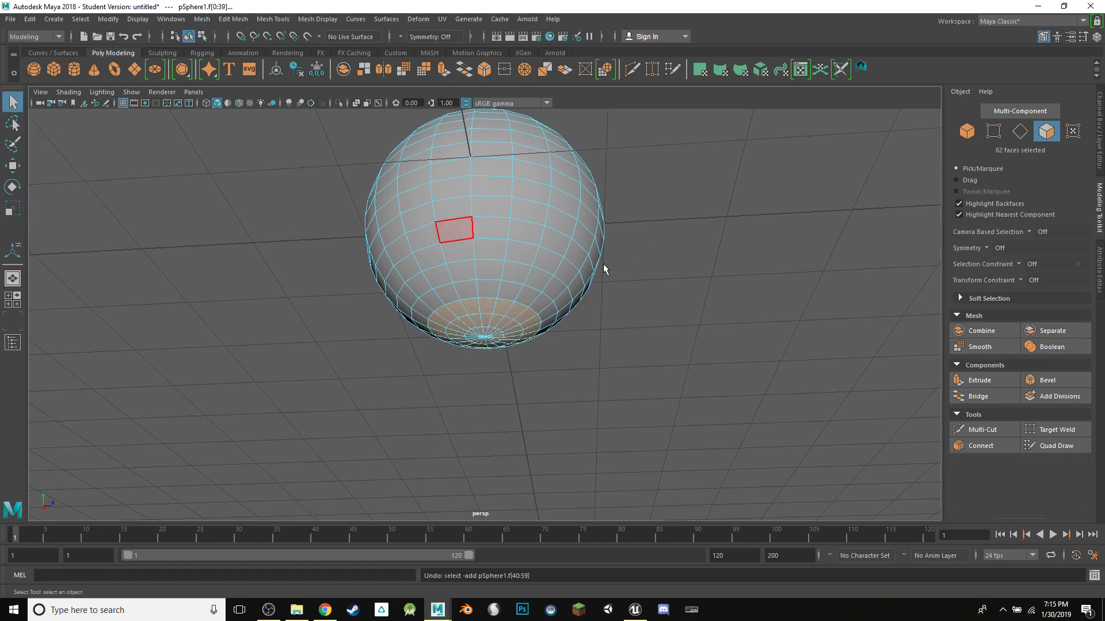
double_click(506, 297, "shift")
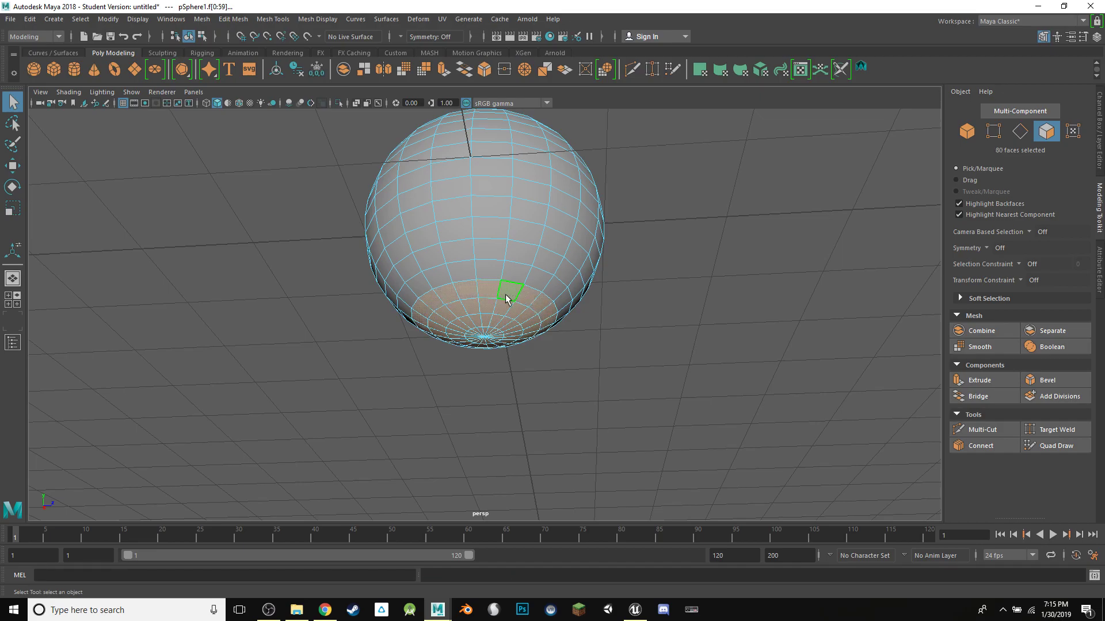
key("Delete")
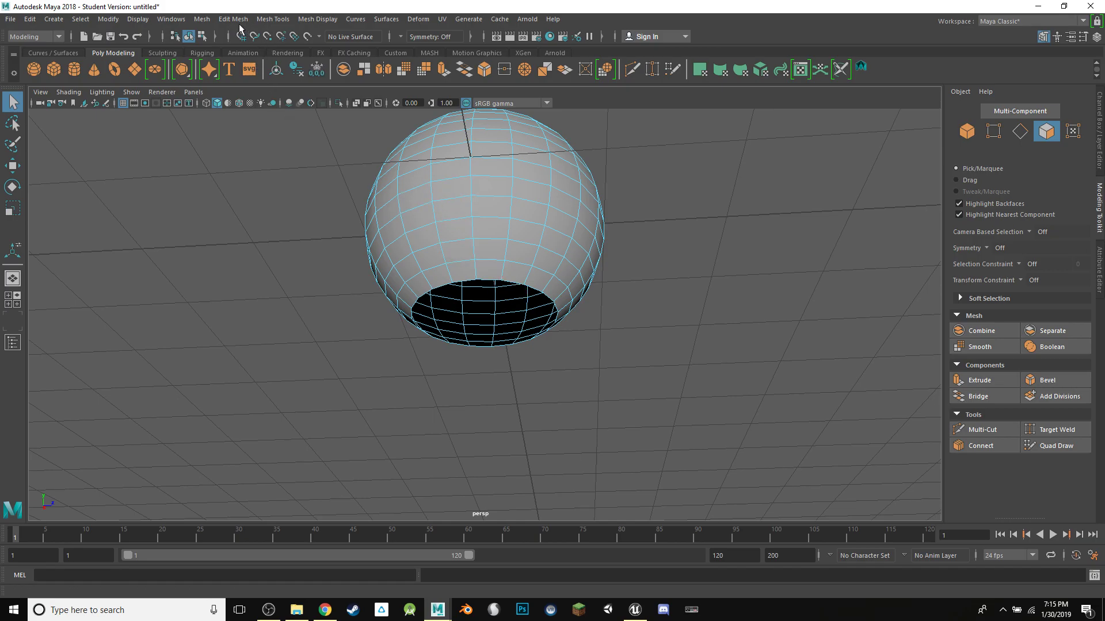
- Select the edge loop around the sphere's bottom opening and close it with Fill Hole
right_click_drag(104, 189, 105, 159)
double_click(463, 283)
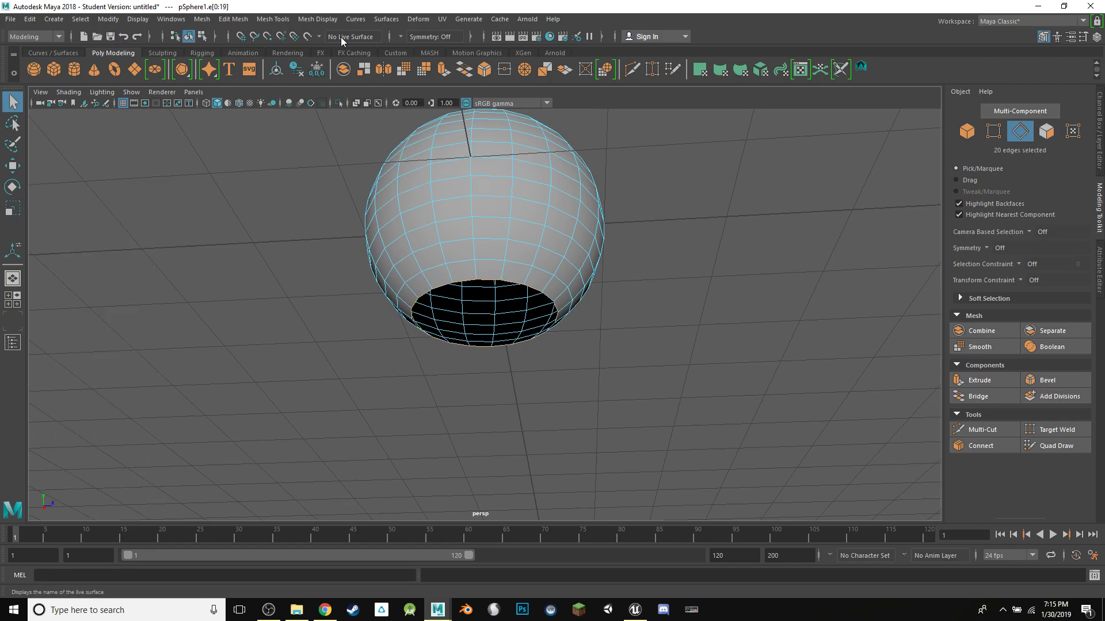
left_click(280, 19)
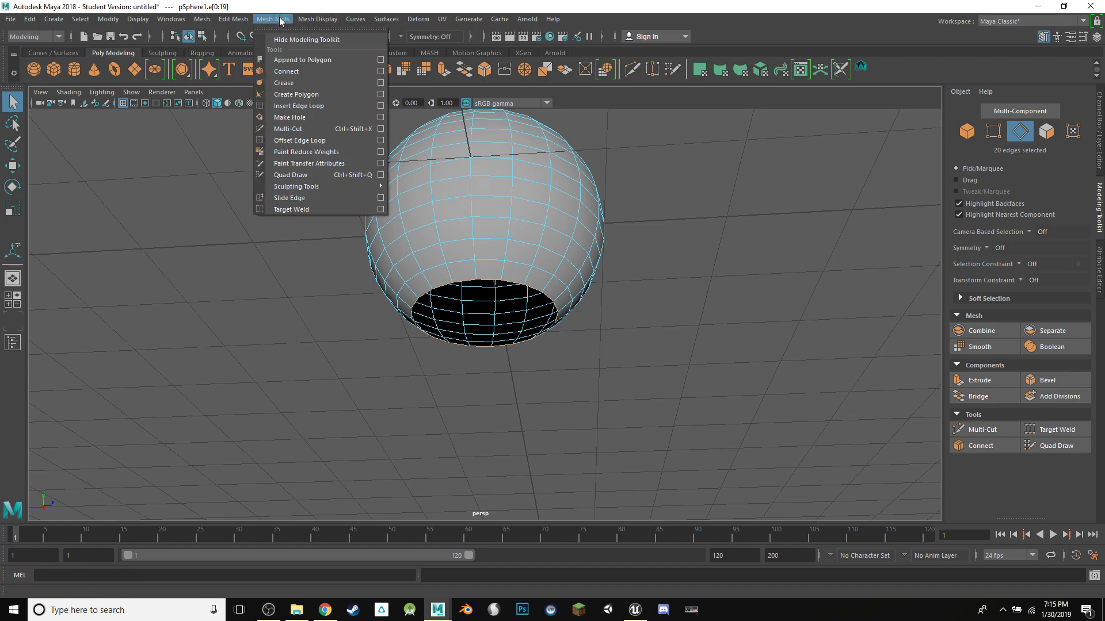
left_click(280, 19)
left_click(237, 19)
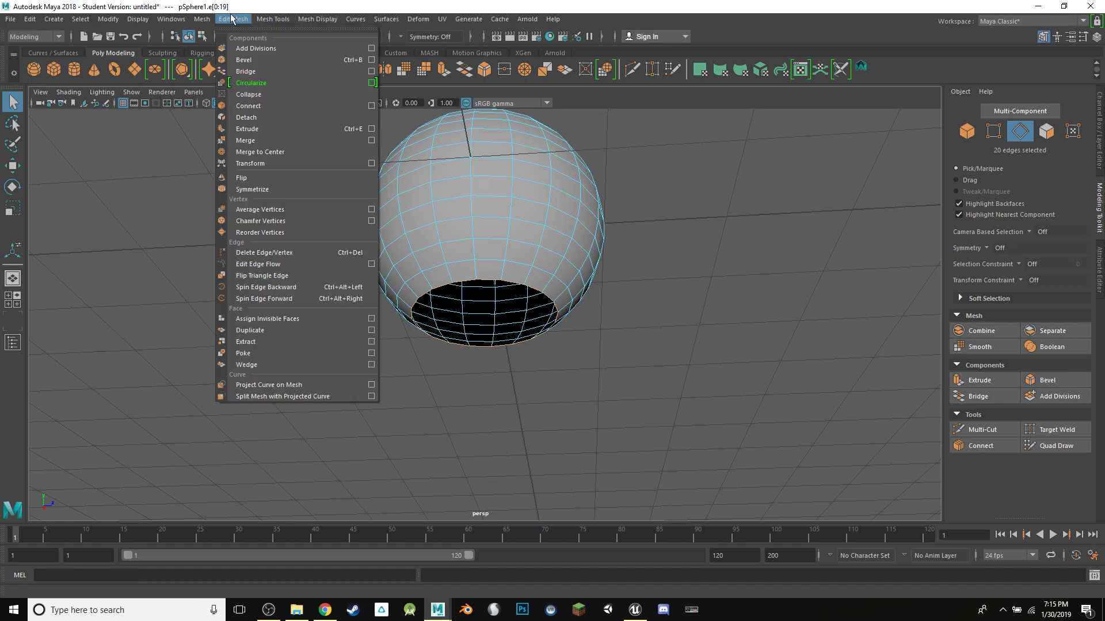
mouse_move(206, 19)
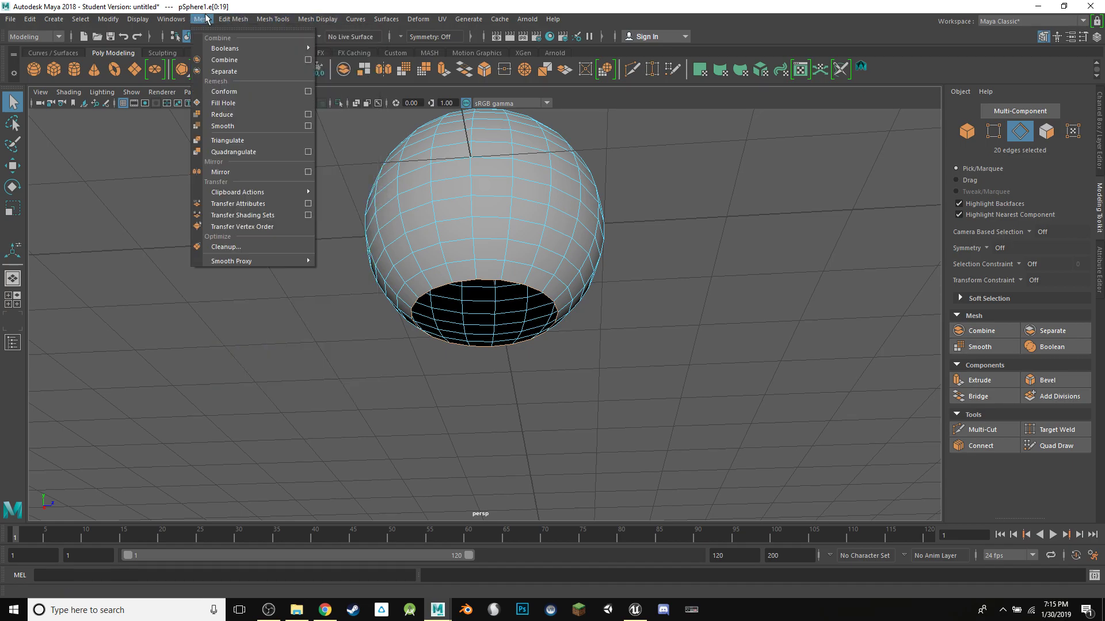
left_click(229, 104)
left_click_drag(701, 180, 366, 358, "alt")
left_click_drag(776, 264, 742, 201, "alt")
- Select the flat face at the sphere's bottom and extrude it downward by about 0.97
mouse_move(299, 227)
right_mouse_down()
mouse_move(321, 209)
mouse_move(298, 248)
right_mouse_up()
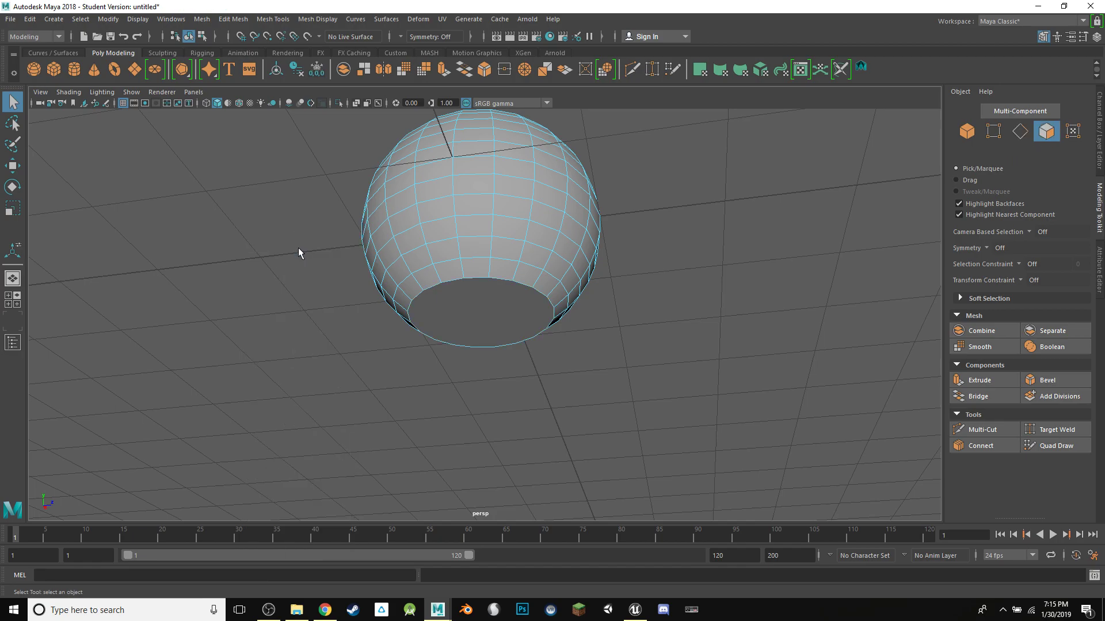
left_click(468, 302)
left_click_drag(815, 196, 774, 190, "alt")
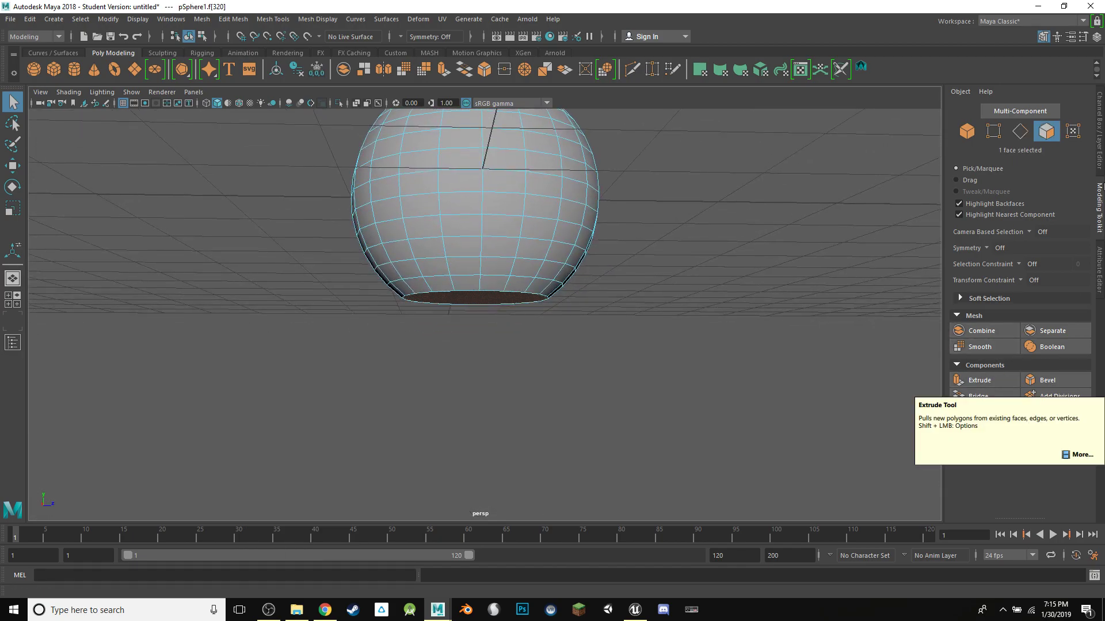
left_click(984, 381)
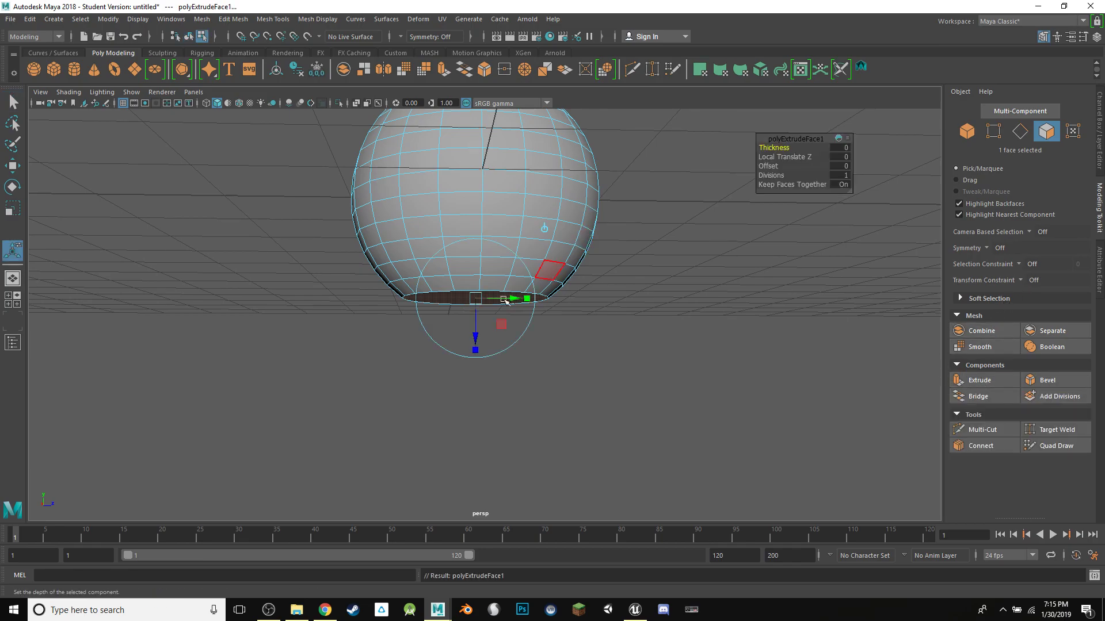
left_click_drag(482, 327, 486, 481)
scroll(744, 213, "down", 5)
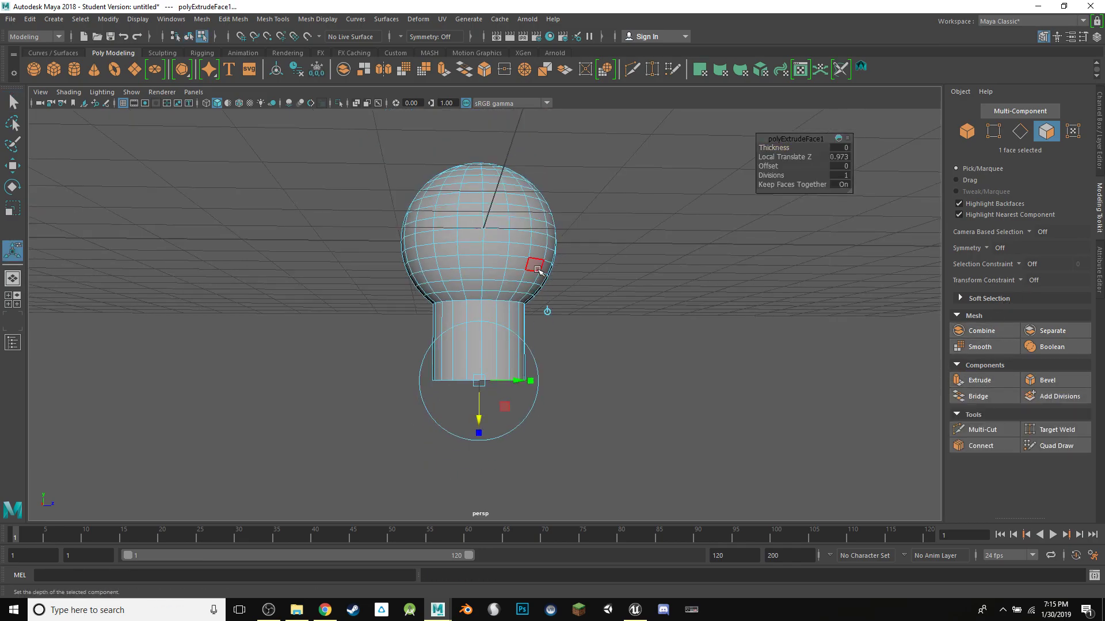
- Set the extrusion's Local Translate Z to 5 and lengthen it further to 6
left_click(839, 157)
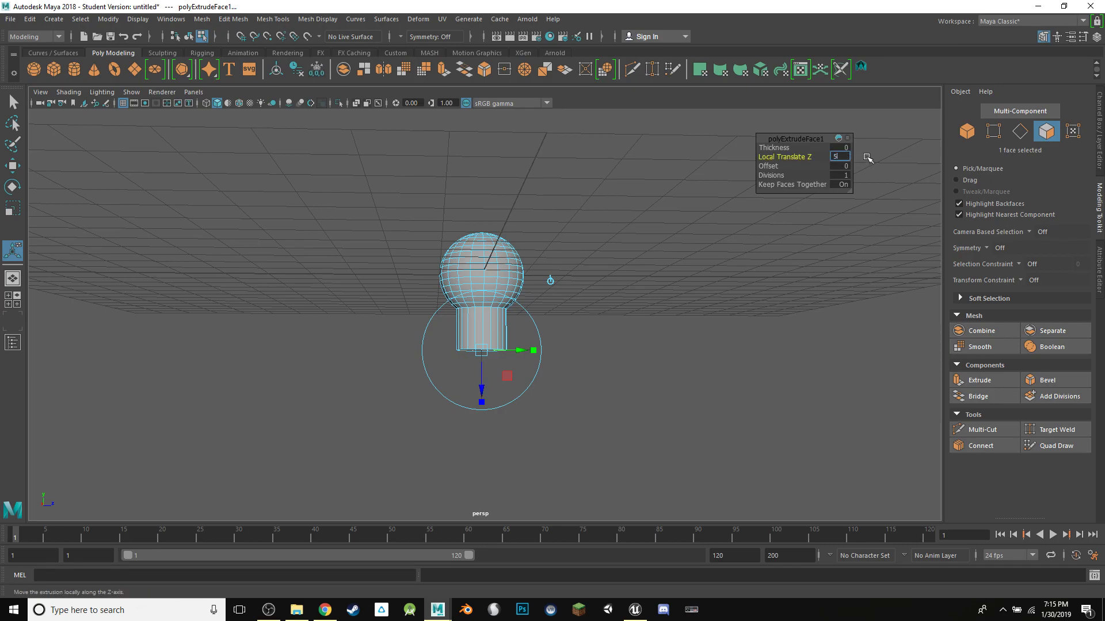
type("5")
key("Return")
scroll(685, 223, "down", 5)
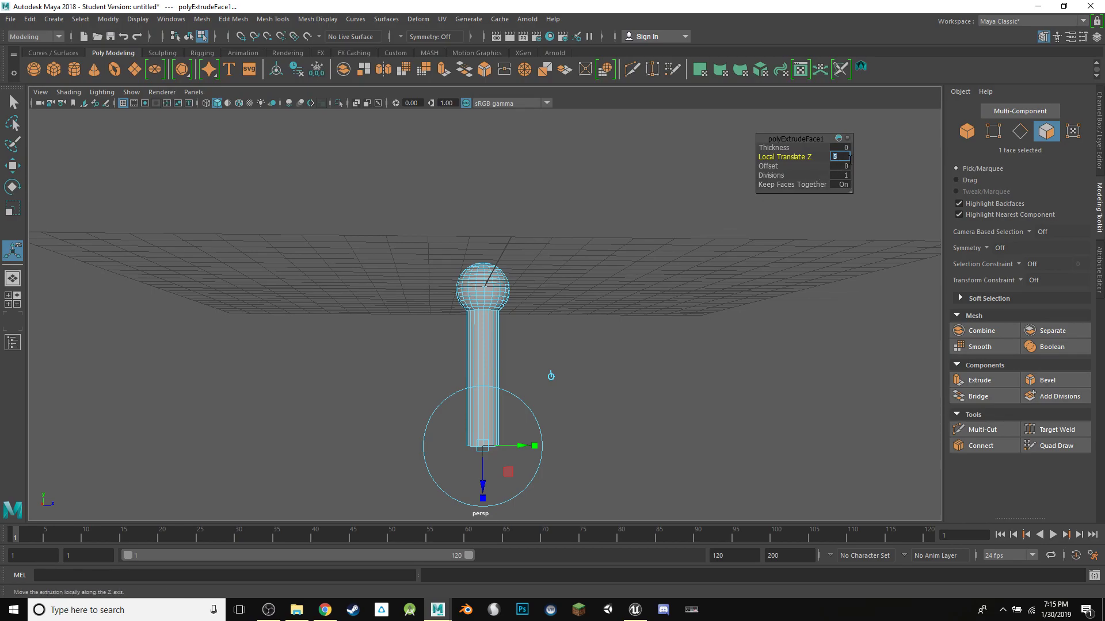
middle_click_drag(551, 376, 550, 402)
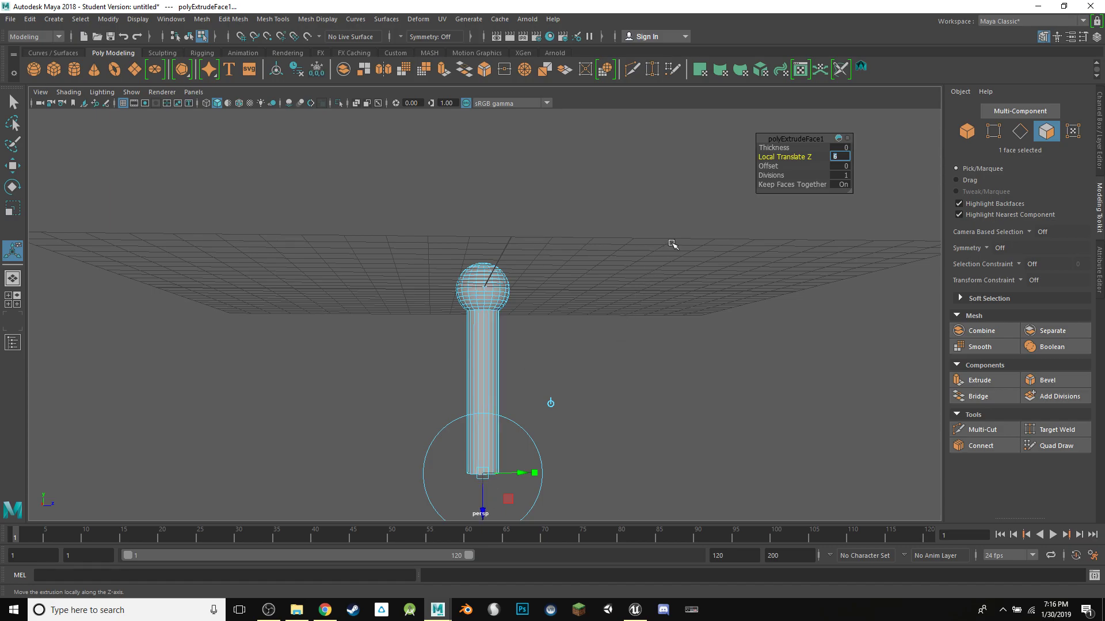
- Set the shaft extrusion's Divisions to 20 and leave the extrude manipulator
left_click(839, 175)
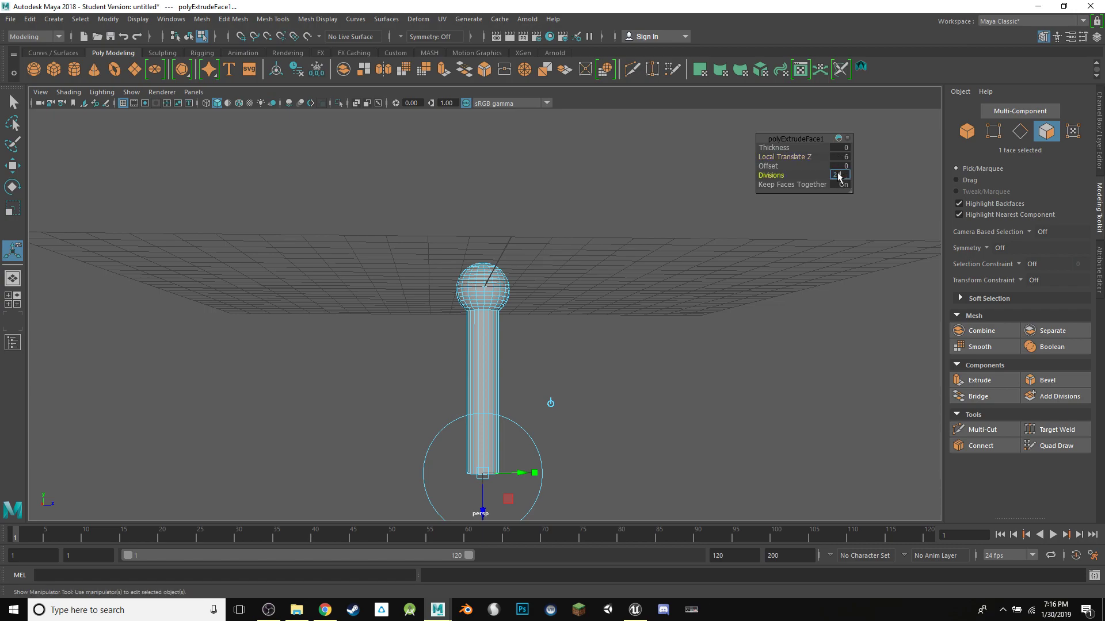
type("20")
key("Return")
key("q")
left_click_drag(723, 354, 695, 341, "alt")
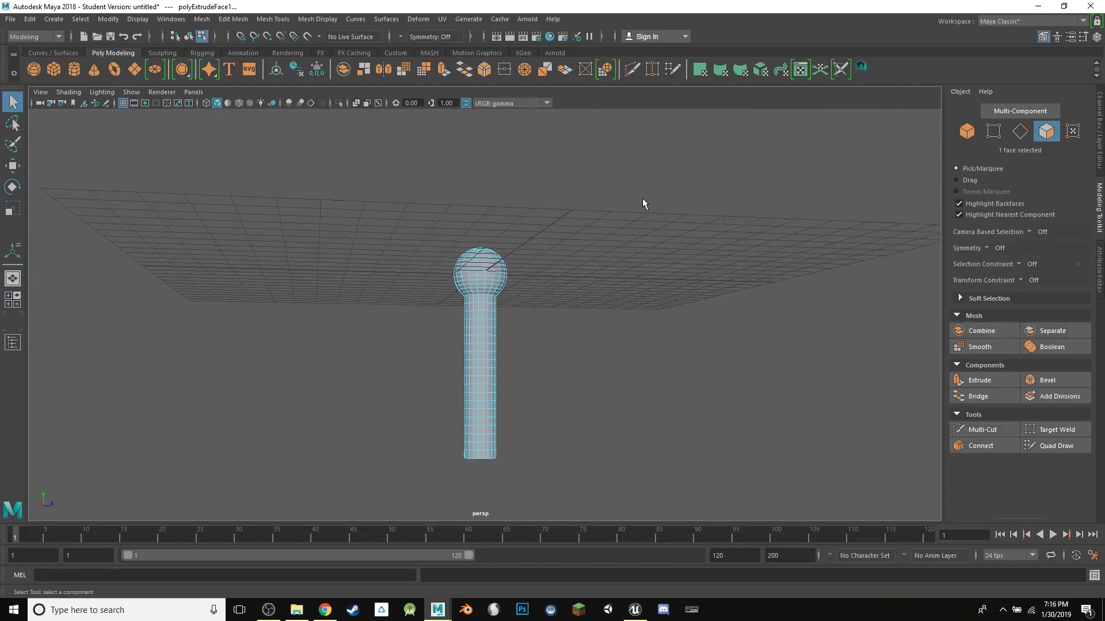
left_click_drag(548, 337, 589, 330, "alt")
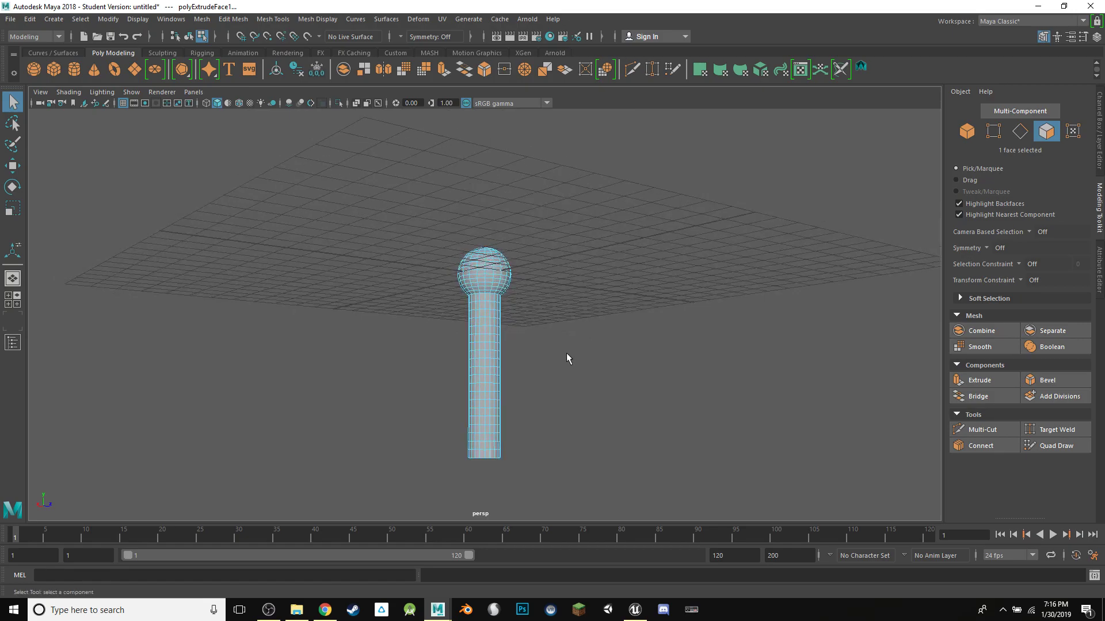
- Turn on Soft Select for component editing, showing its falloff along the shaft from the bottom face
left_click(959, 299)
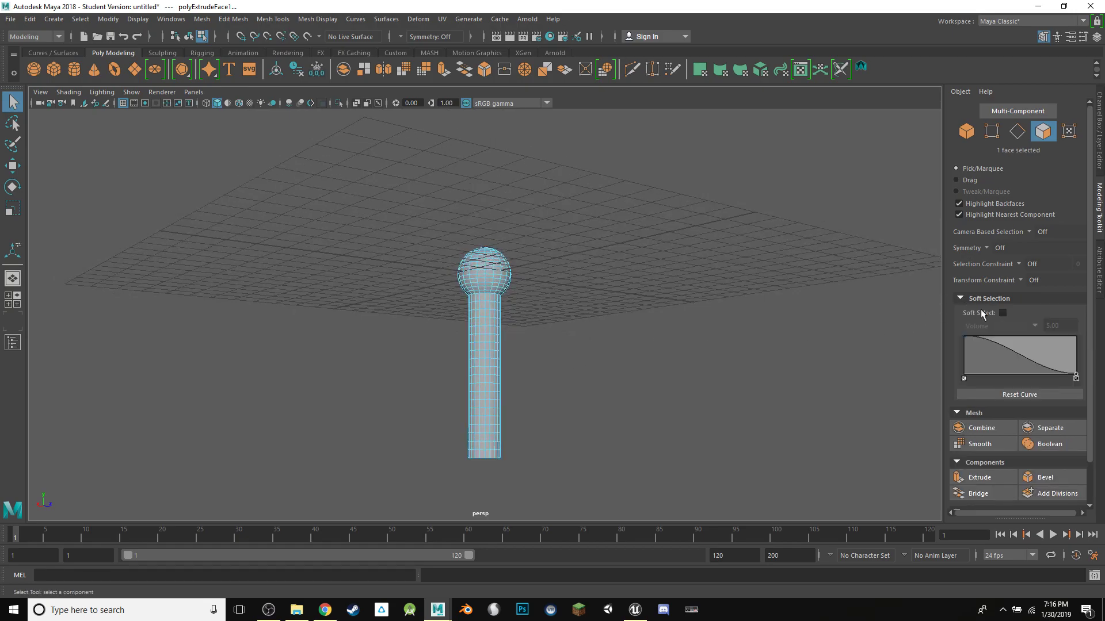
left_click(1003, 312)
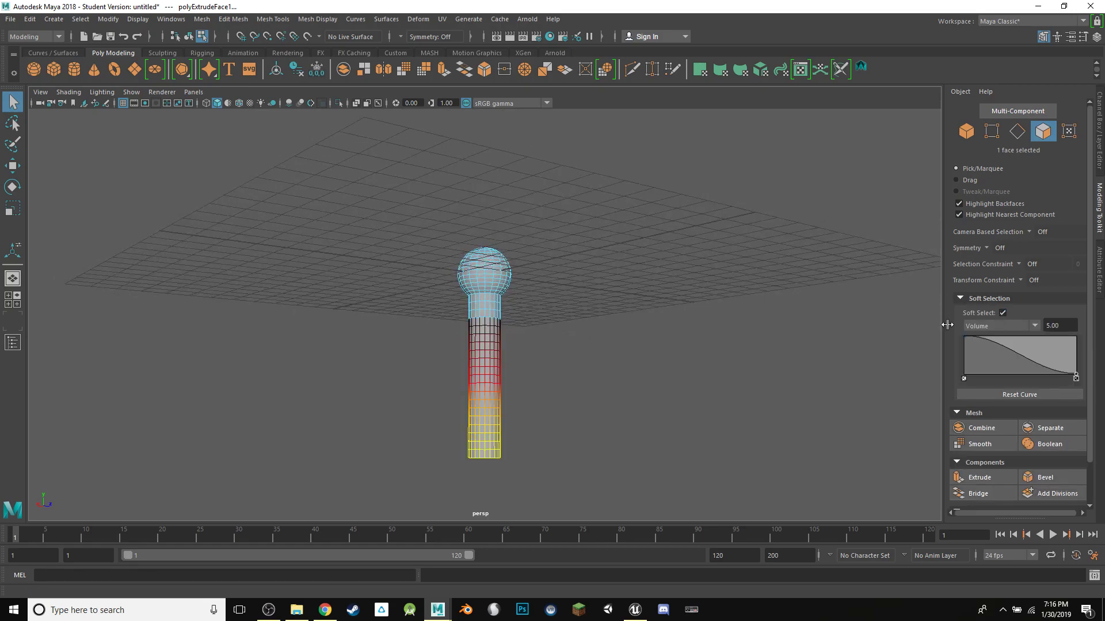
left_click_drag(725, 322, 653, 345, "alt")
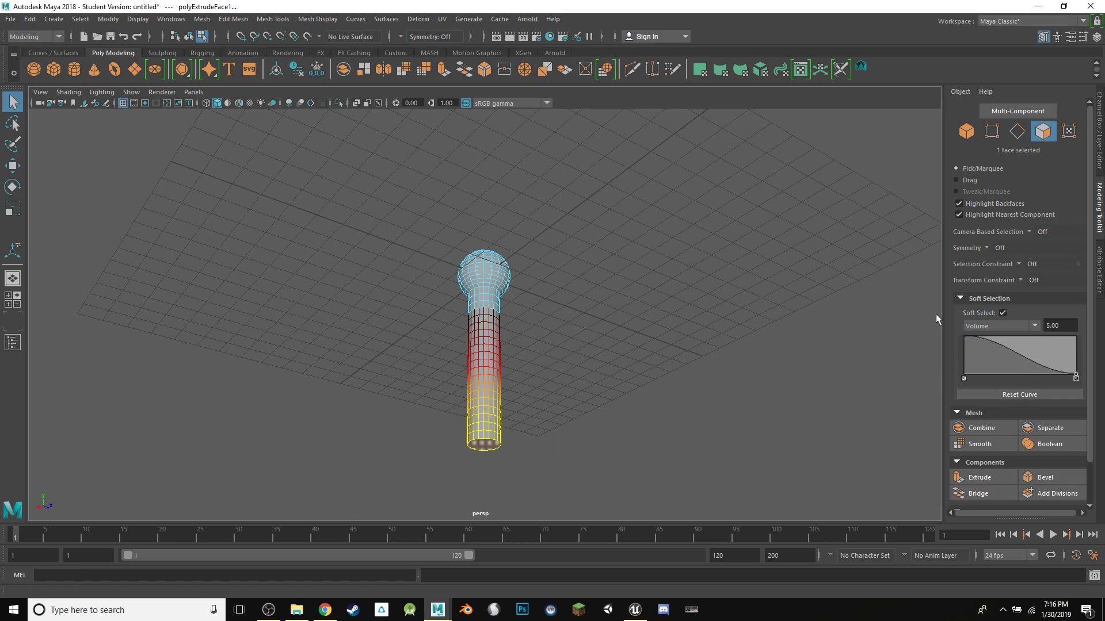
- Select the edge loop just above the shaft's bottom rim, toggling Soft Select off and back on to check it
right_click_drag(329, 241, 334, 217)
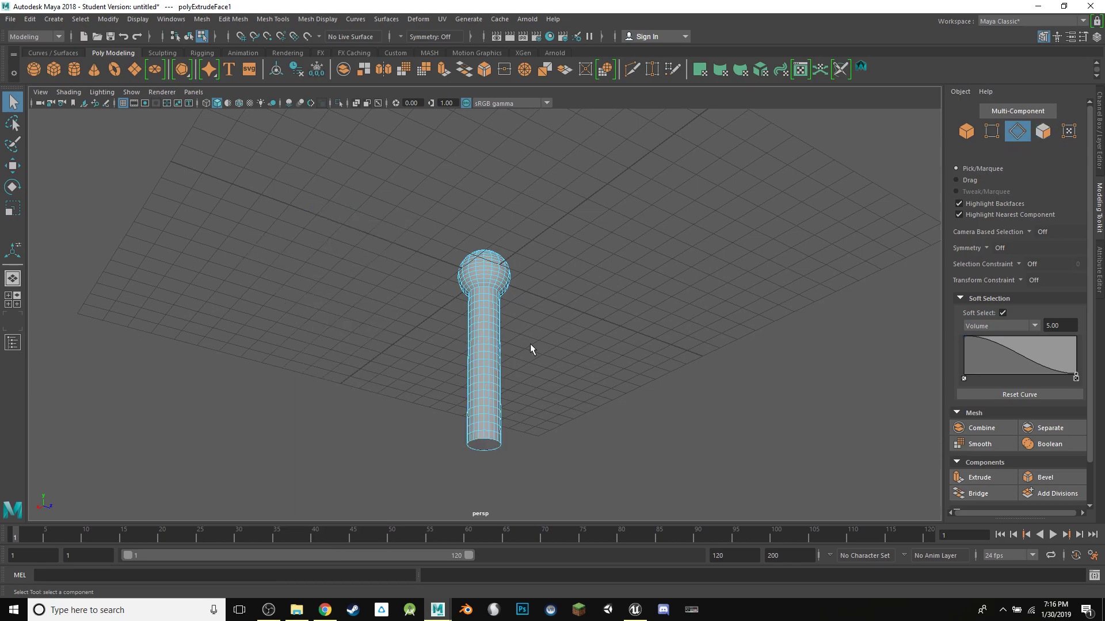
double_click(486, 433)
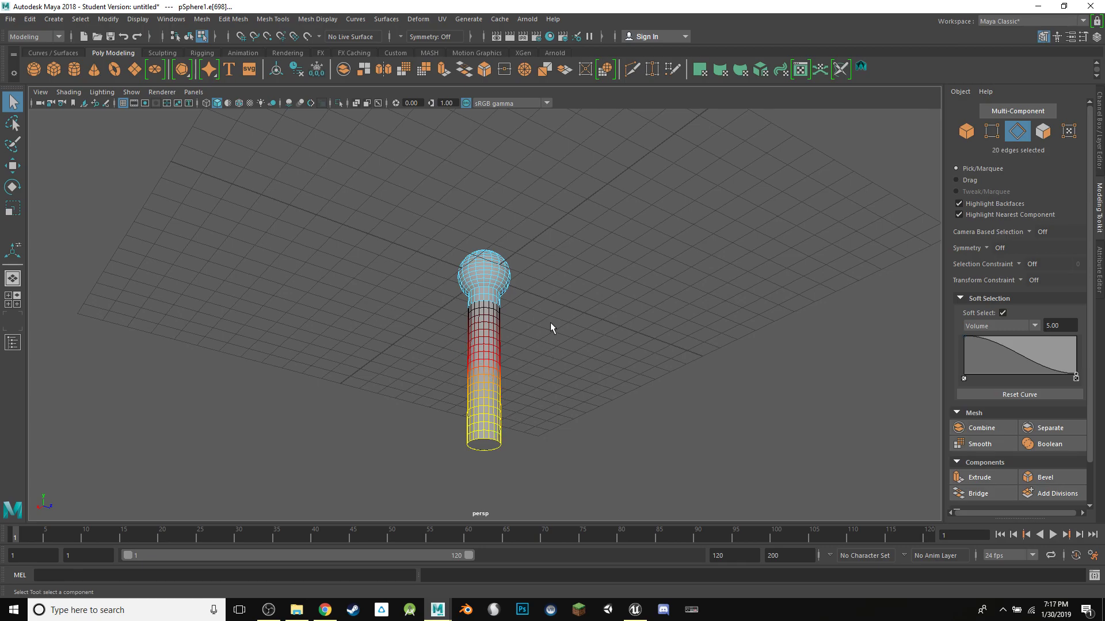
scroll(554, 326, "down", 5)
scroll(546, 295, "up", 2)
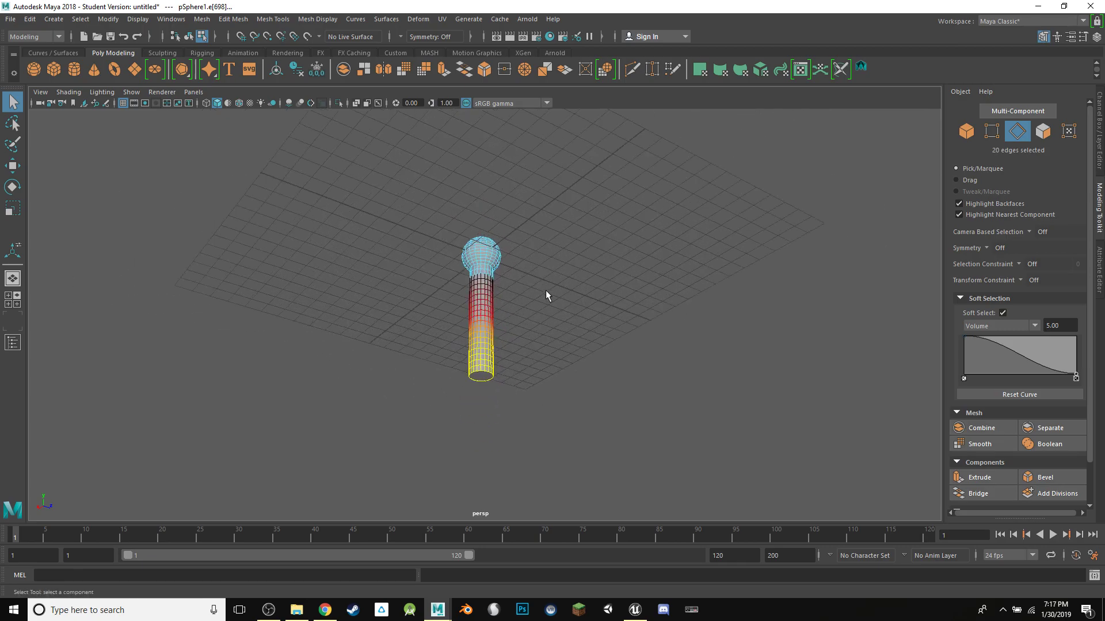
scroll(545, 295, "up", 4)
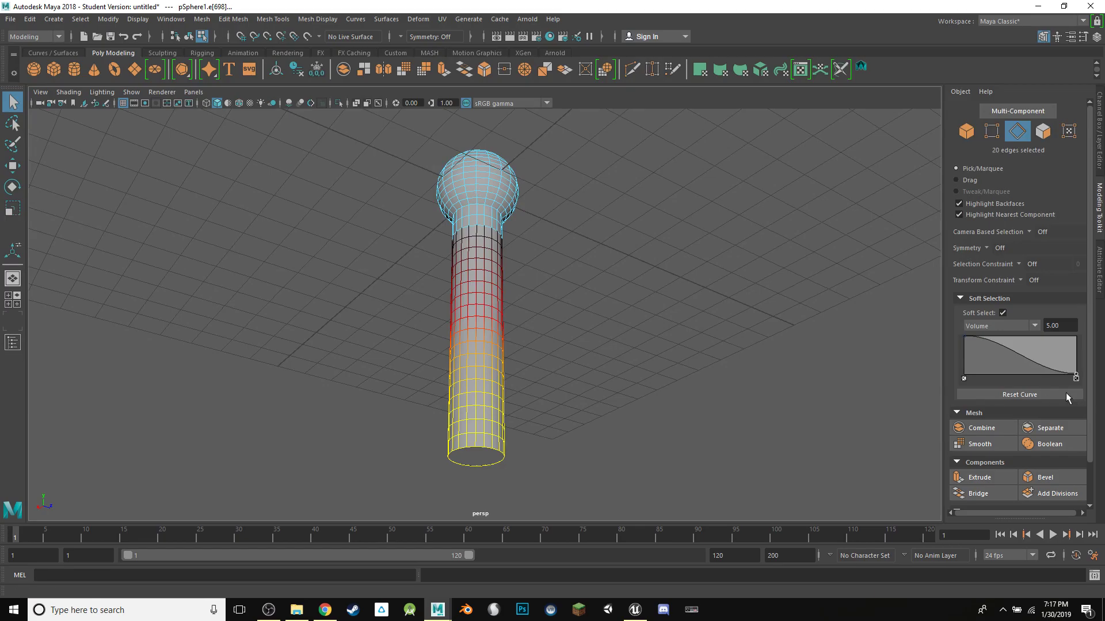
left_click(1003, 312)
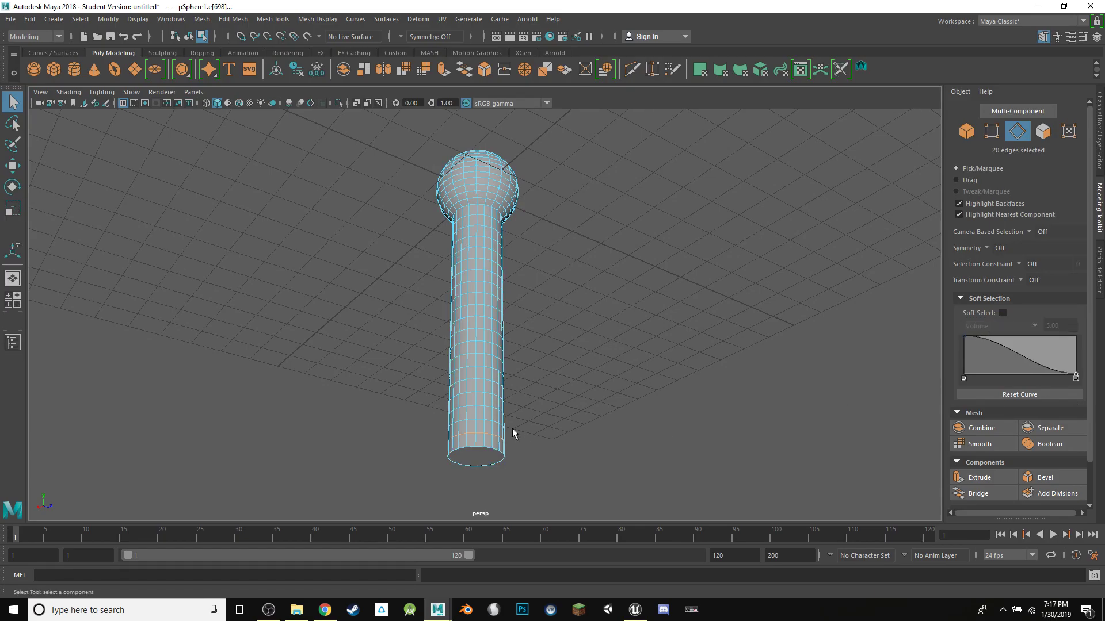
left_click(1004, 313)
- Scale the selected edge loop outward evenly in the horizontal plane to flare the lower shaft into a wide, bell-shaped base
left_click(12, 208)
left_click_drag(735, 213, 805, 310, "alt")
left_click(478, 443)
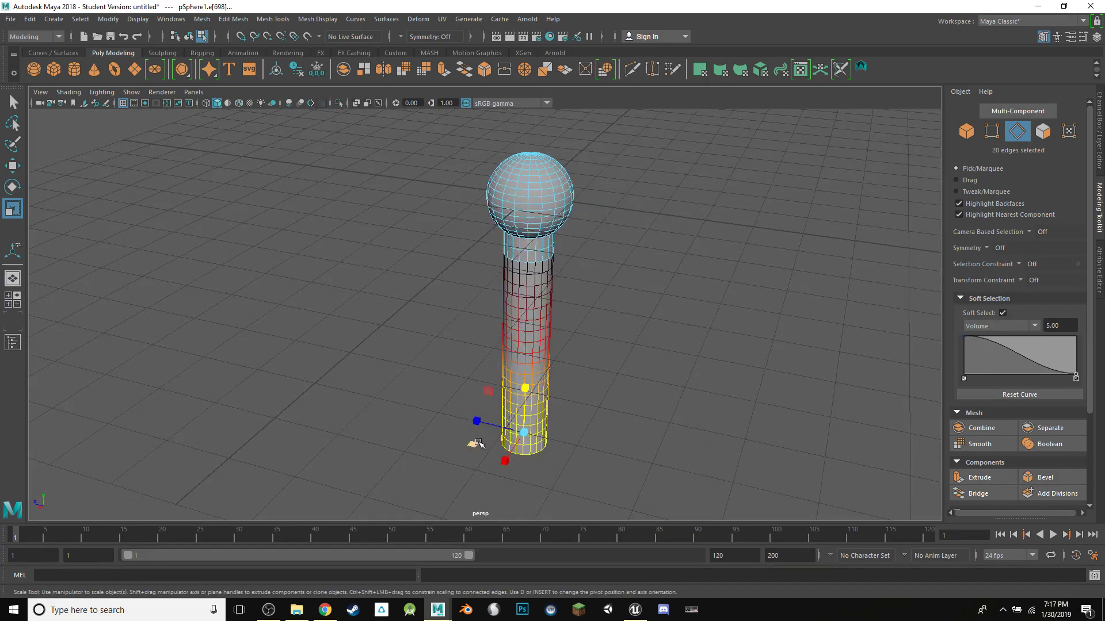
left_click_drag(478, 443, 711, 403)
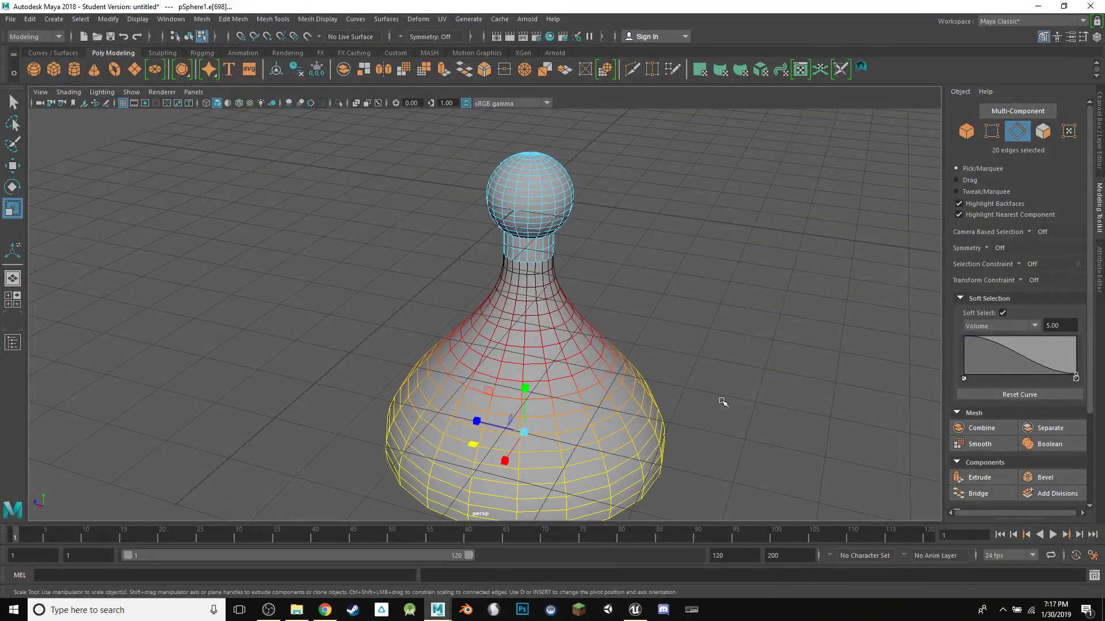
middle_click_drag(743, 377, 721, 298, "alt")
left_click_drag(721, 298, 647, 296, "alt")
left_click_drag(524, 316, 662, 252, "alt")
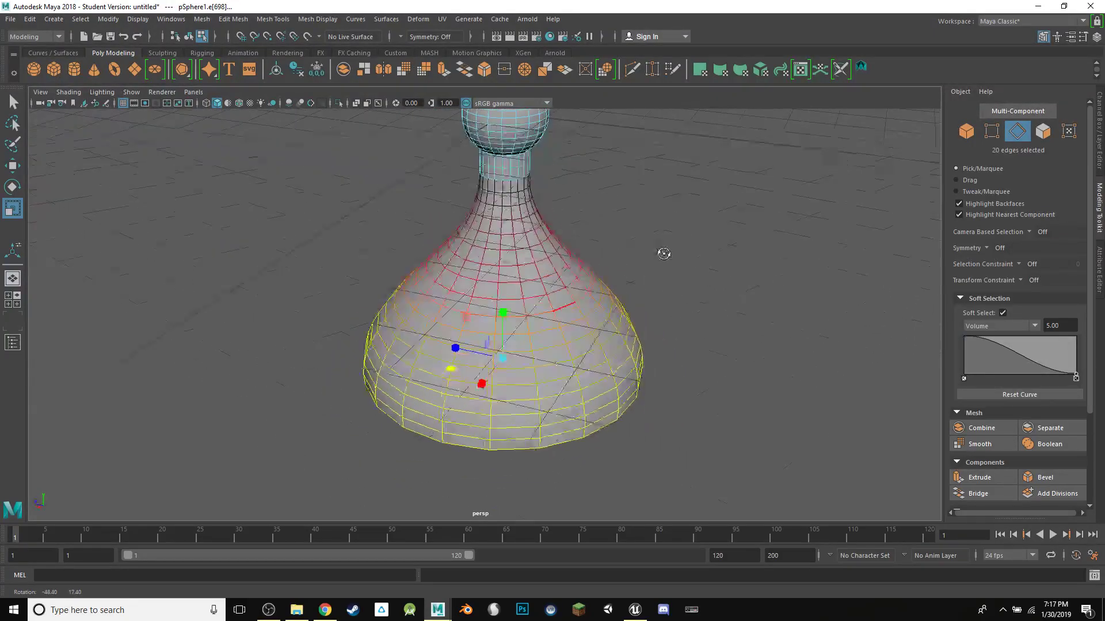
left_click_drag(449, 367, 754, 266)
left_click_drag(441, 382, 450, 384)
left_click_drag(740, 217, 708, 279, "alt")
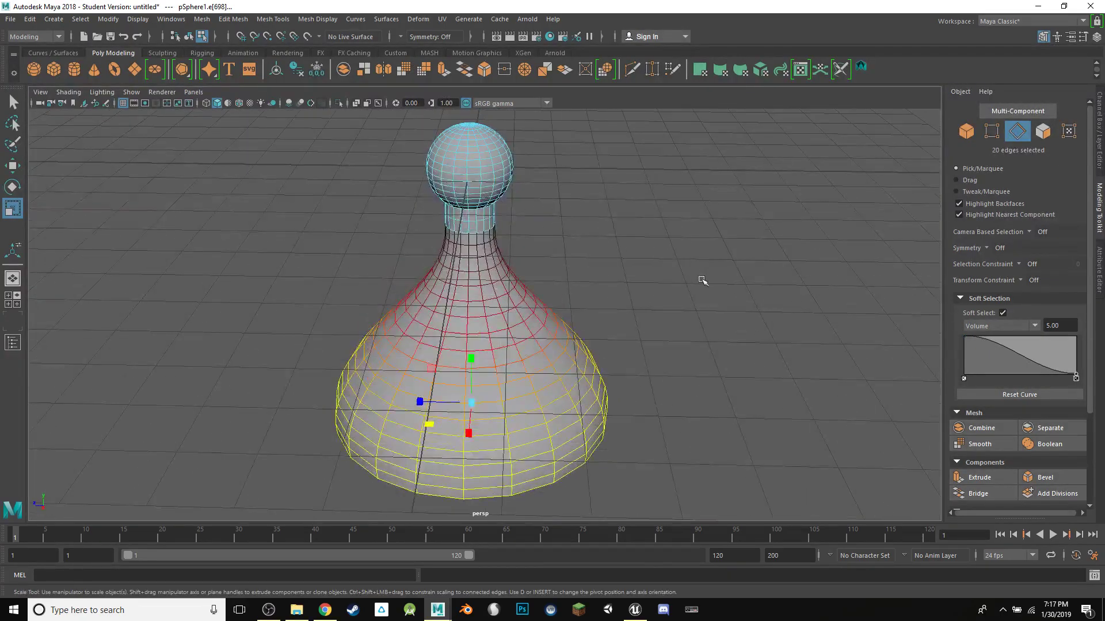
- Turn off Soft Select and return to object mode with the whole token selected
left_click(12, 104)
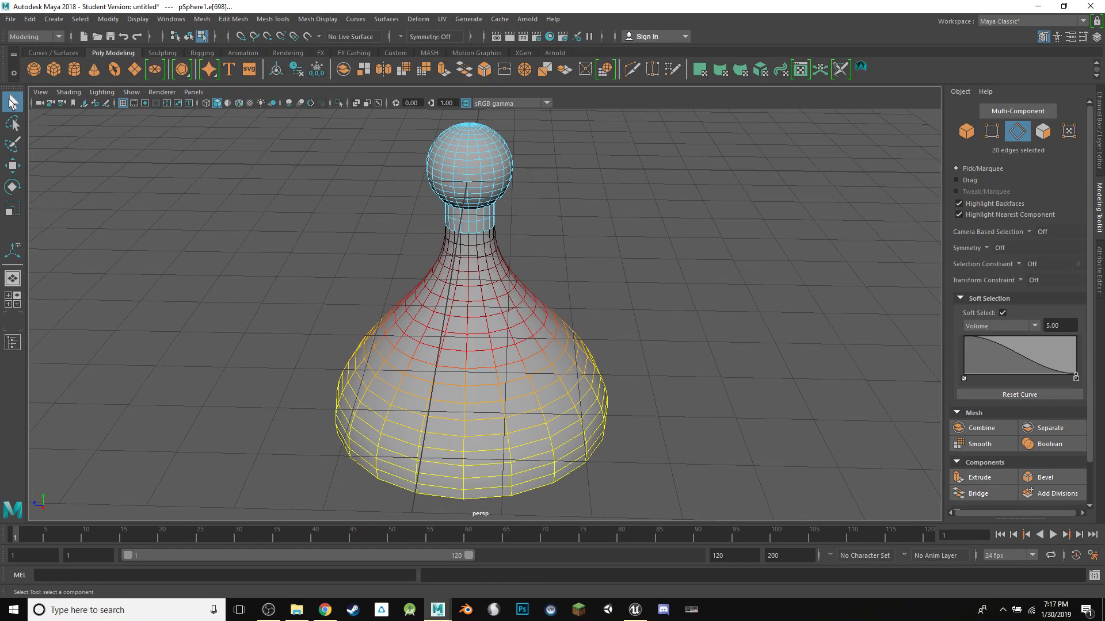
left_click(1003, 313)
left_click_drag(767, 286, 760, 266, "alt")
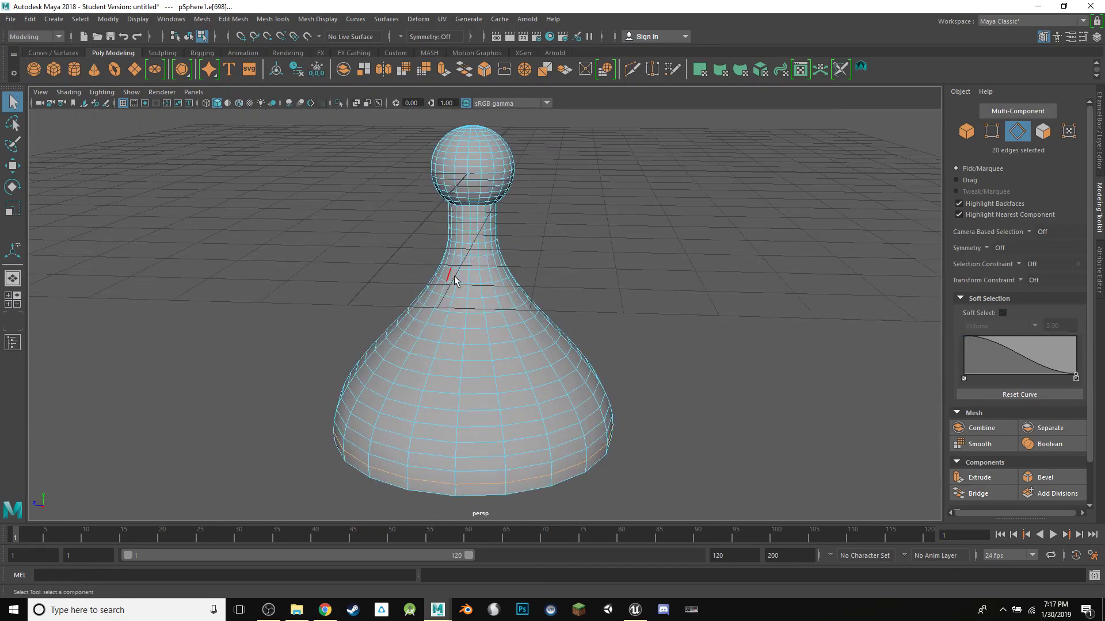
right_click_drag(456, 278, 485, 260)
scroll(510, 250, "down", 3)
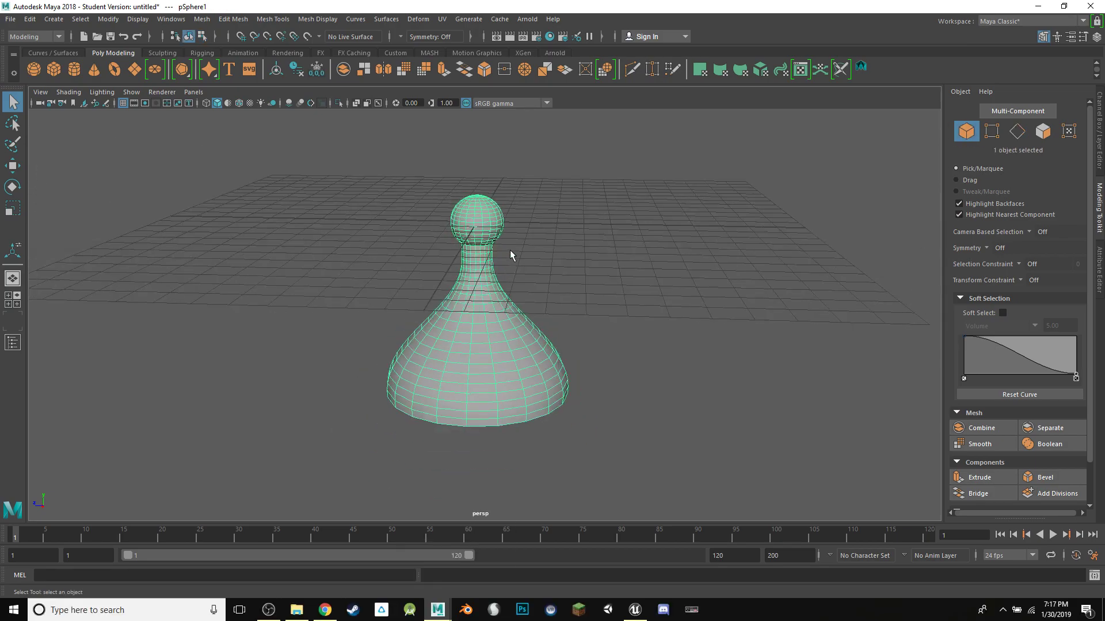
left_click_drag(504, 260, 555, 276, "alt")
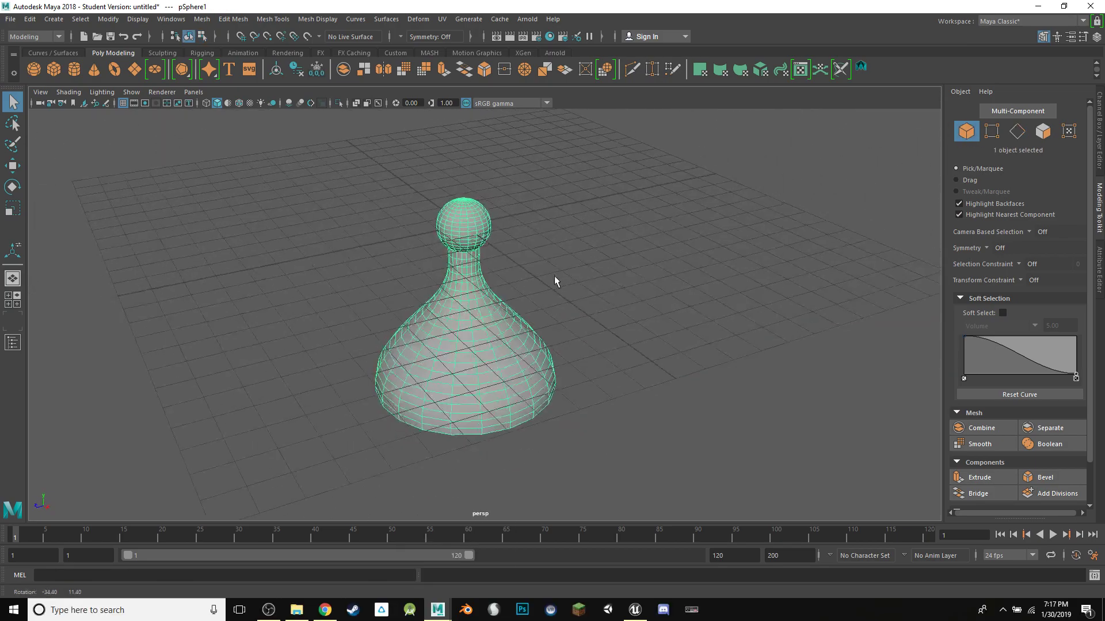
- Move the whole token straight up to a height of about 6.8 so its base rests on the grid
left_click(13, 166)
left_click_drag(463, 172, 457, 3)
scroll(506, 227, "up", 2)
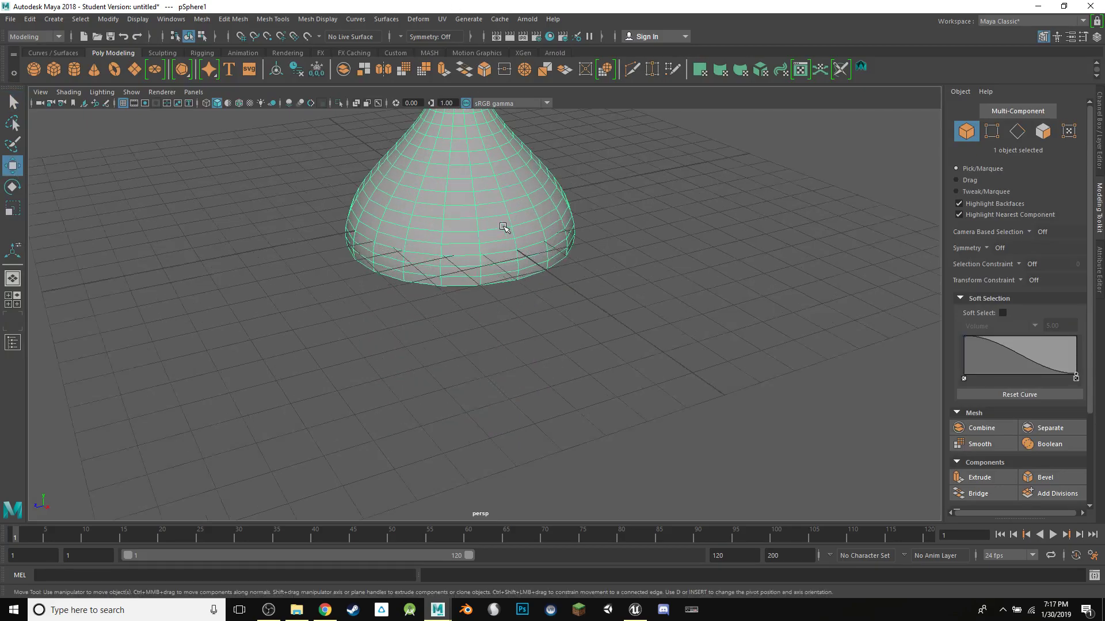
scroll(506, 227, "down", 5)
left_click_drag(469, 120, 474, 122)
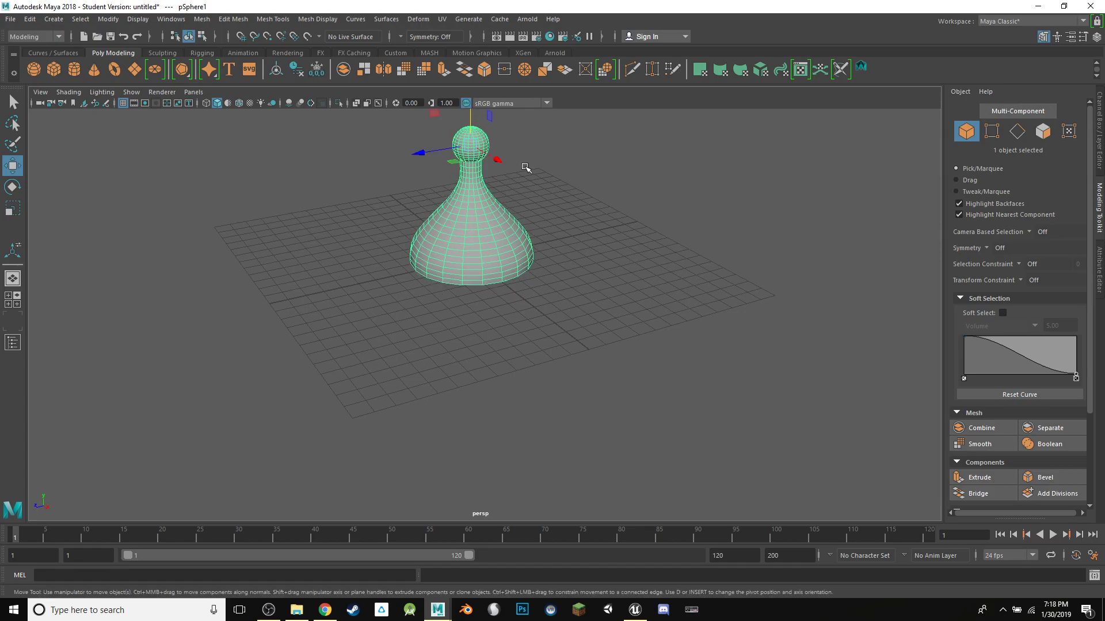
scroll(606, 206, "up", 2)
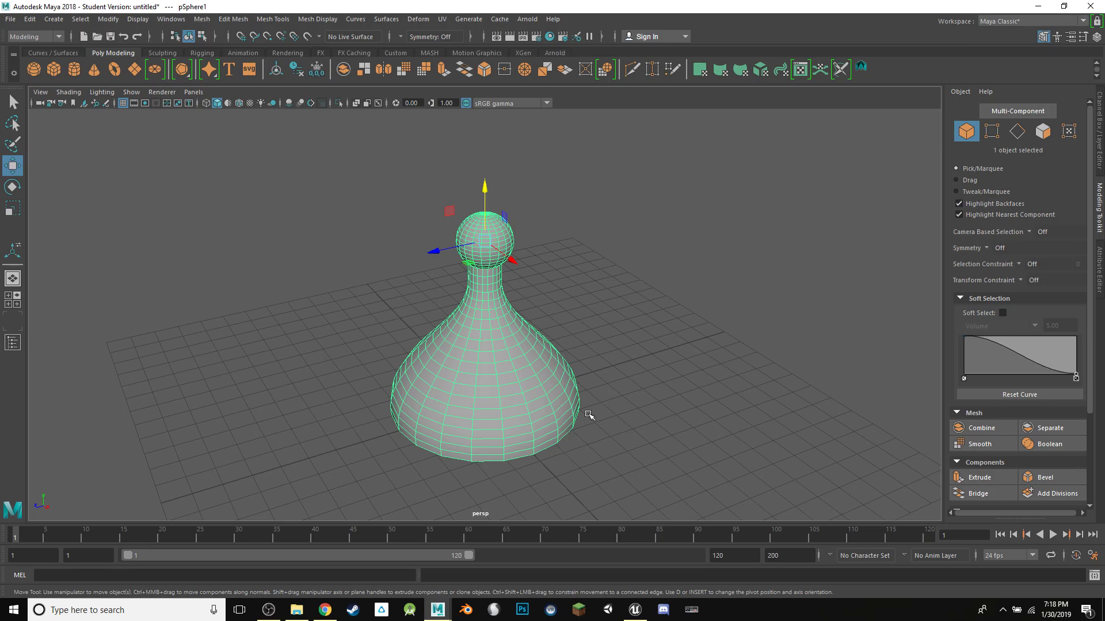
key("q")
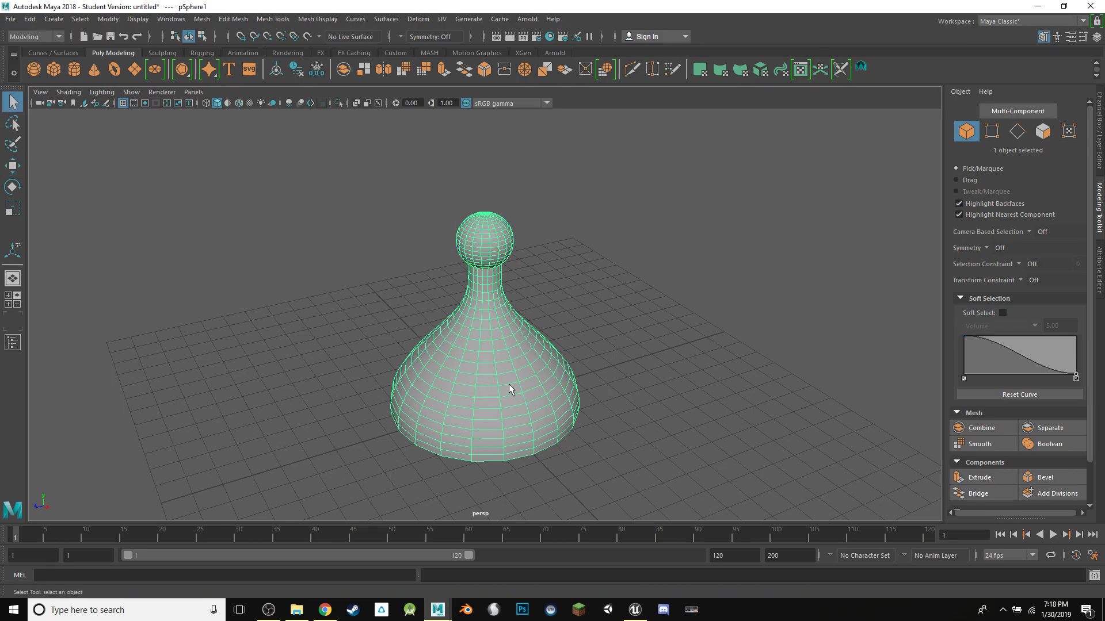
- Assign a new Phong material to the token
right_click(509, 390)
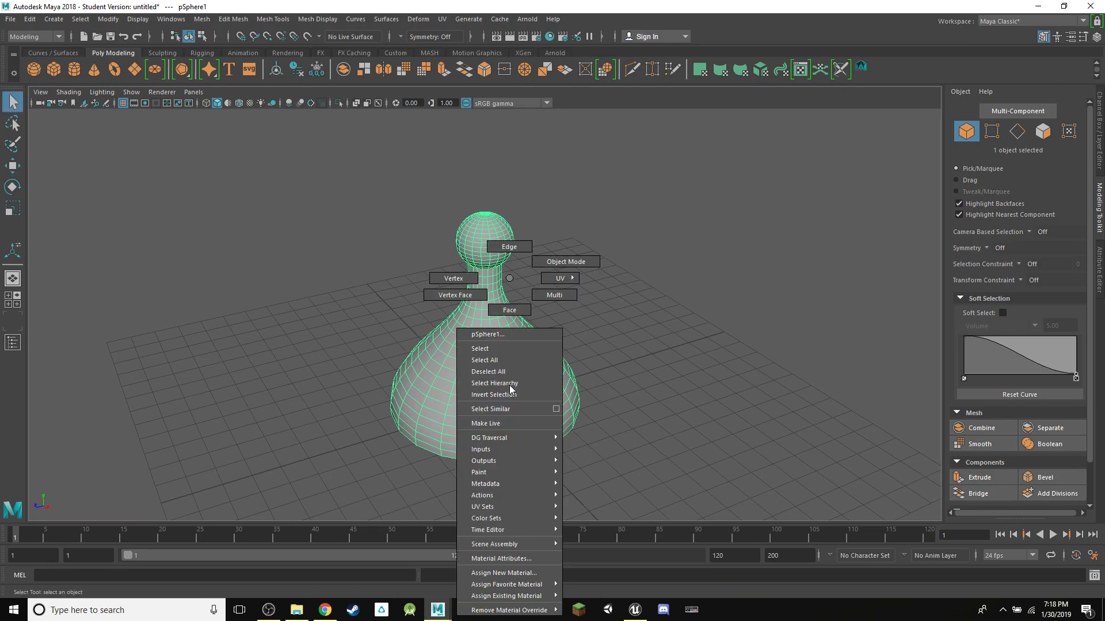
left_click(512, 573)
left_click_drag(448, 212, 302, 93)
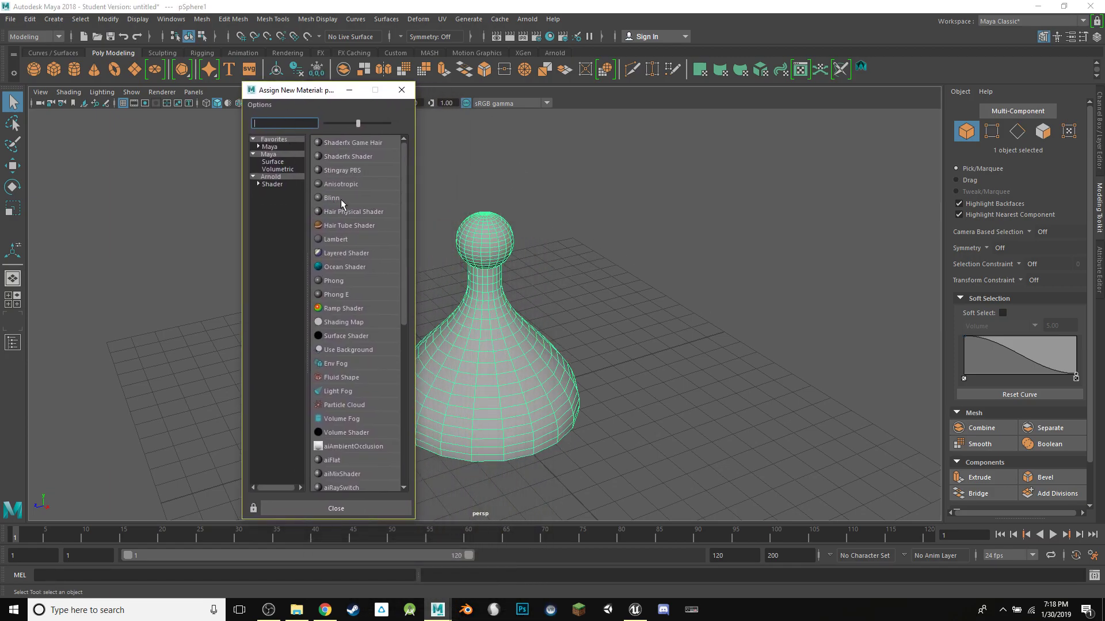
left_click(340, 282)
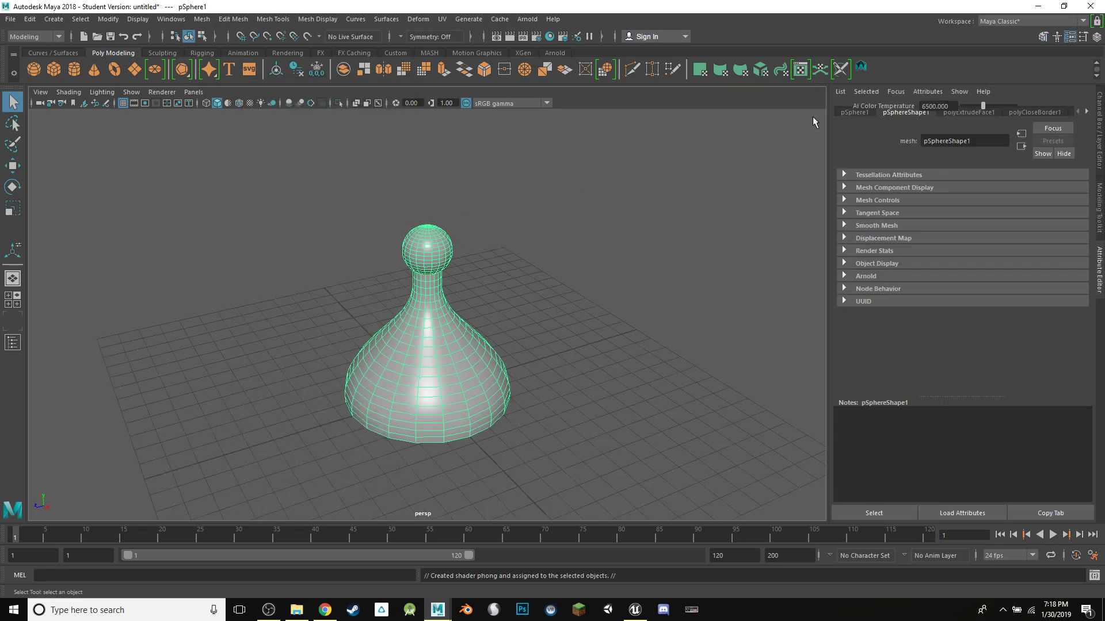
- Rename the token's transform node as gameToken
left_click(855, 113)
left_click(943, 141)
type("gameTaken")
key("Return")
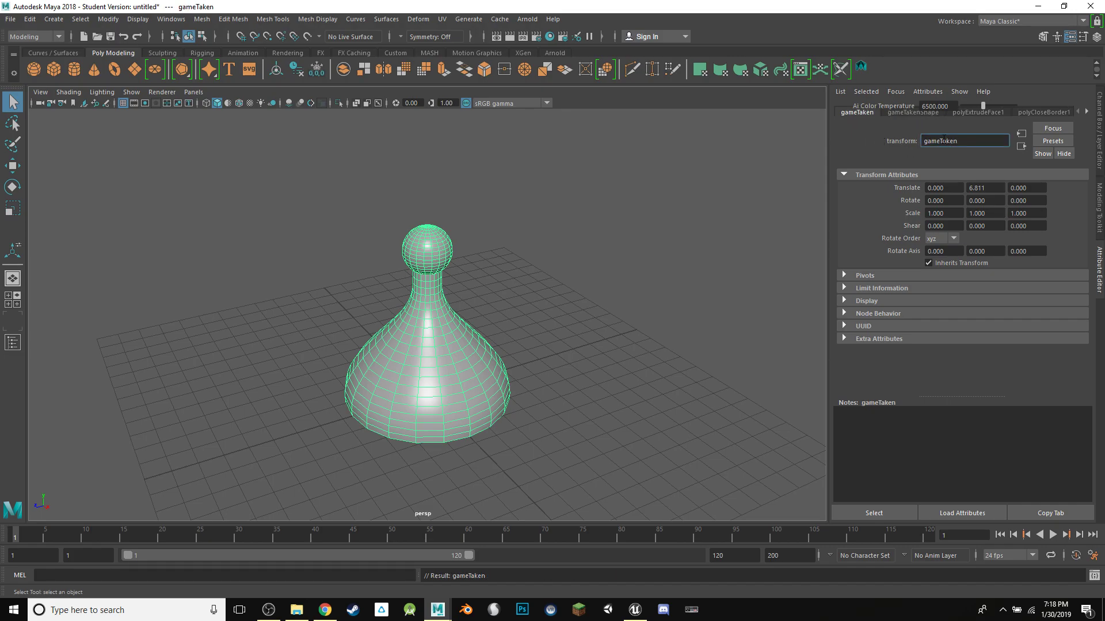
key("Return")
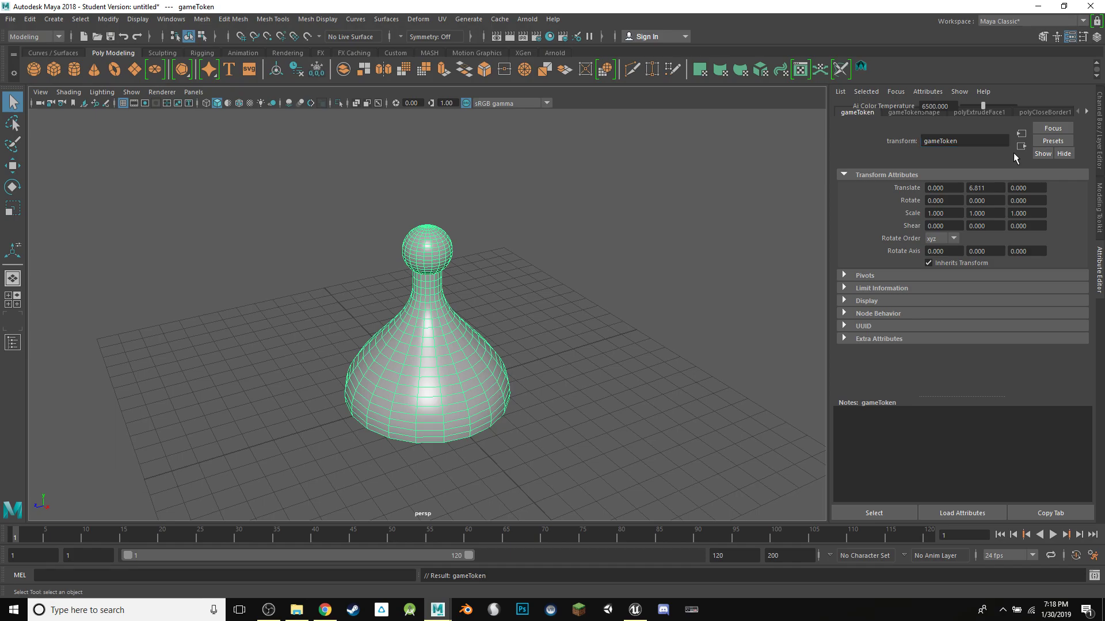
- Rename the token's Phong material as redPlastic
left_click(1084, 112)
left_click(1084, 112)
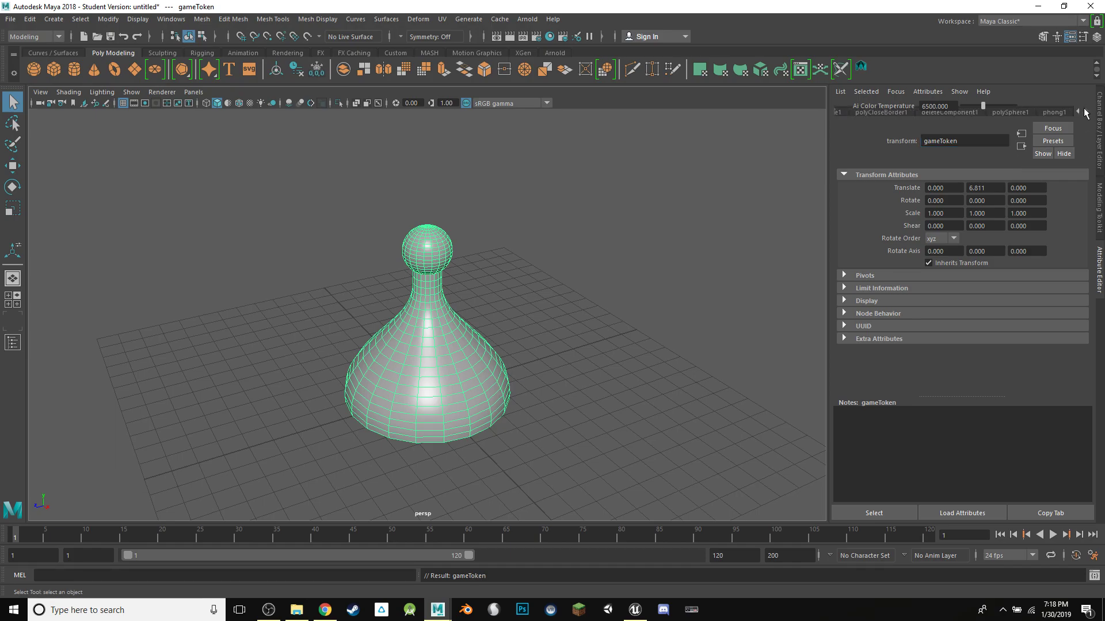
left_click(1055, 112)
double_click(971, 142)
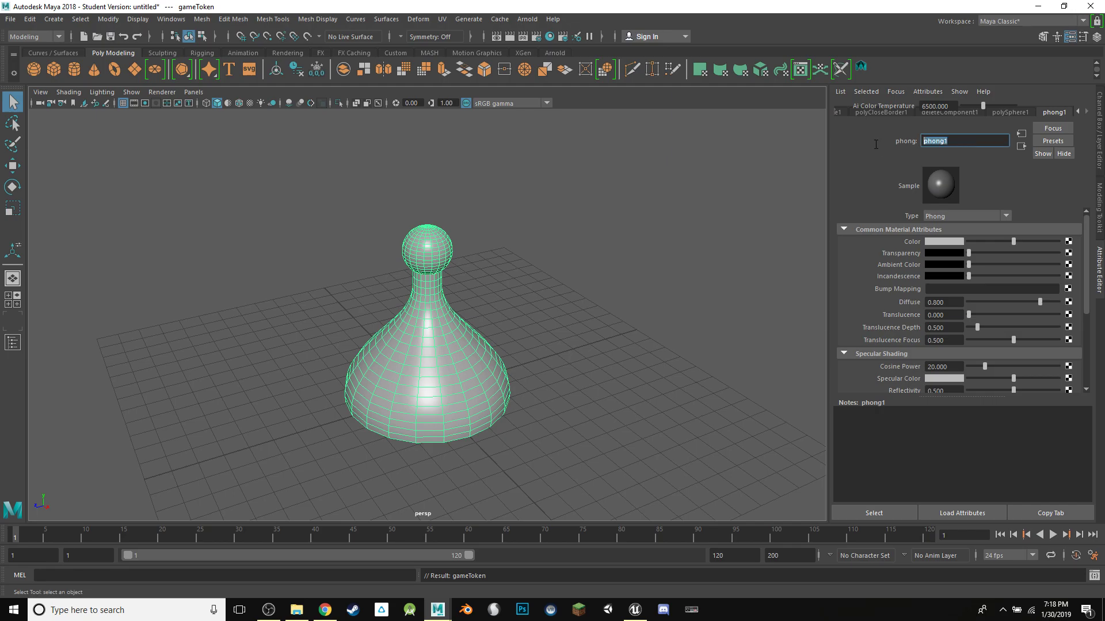
type("redPlastic")
key("Return")
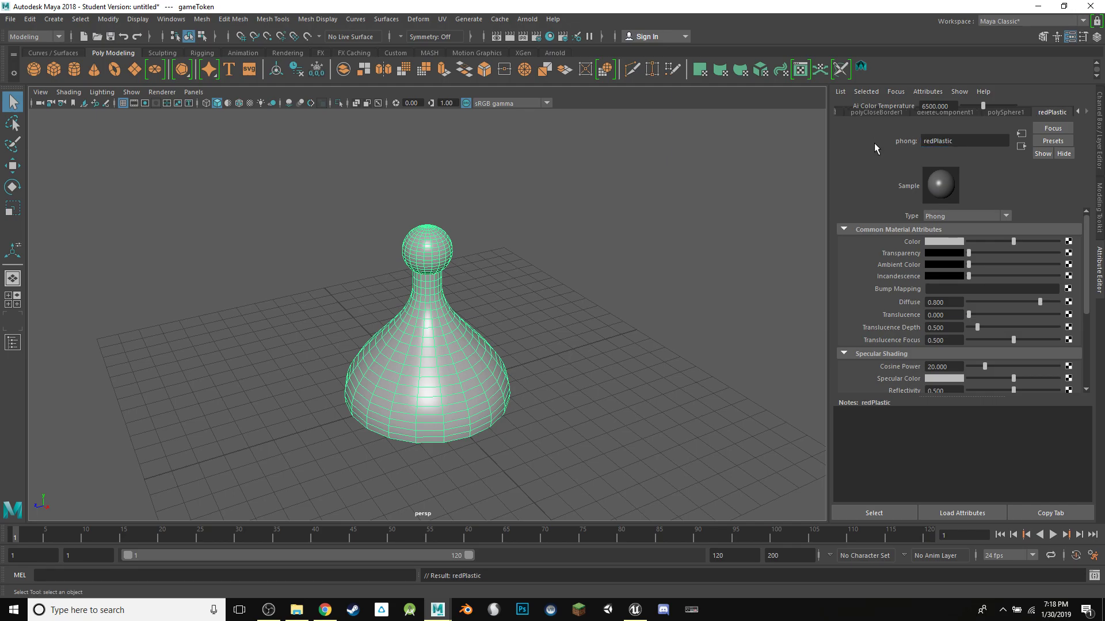
- Set the redPlastic material's Color to pure red
left_click(943, 242)
left_click(899, 213)
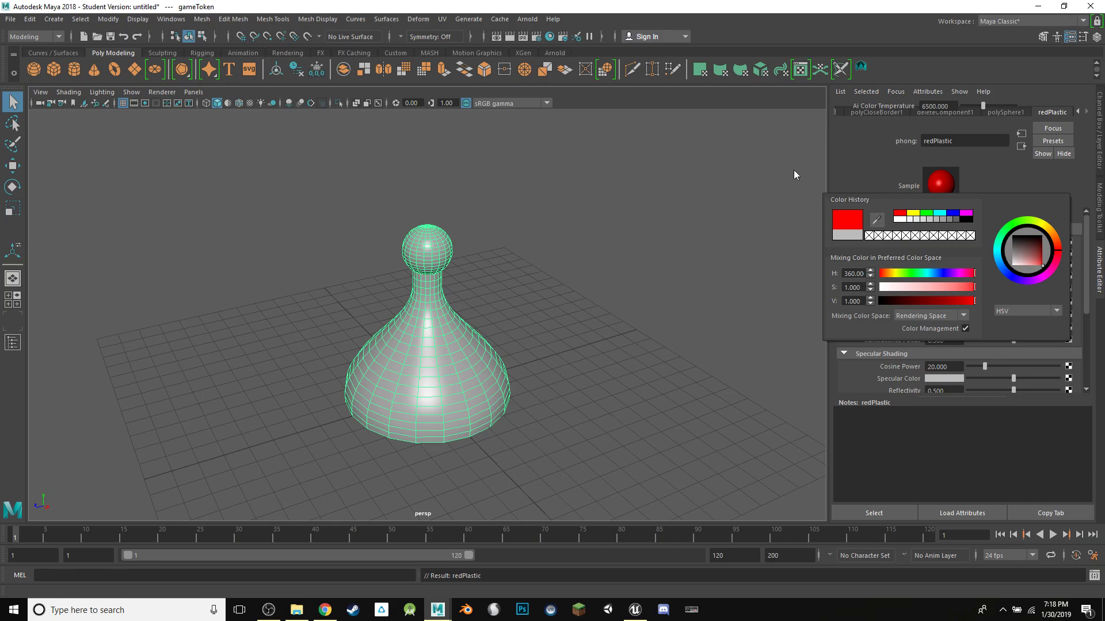
middle_click_drag(535, 238, 544, 229, "alt")
- Switch the viewport to shaded display with textures and deselect the token to view it without its wireframe
key("6")
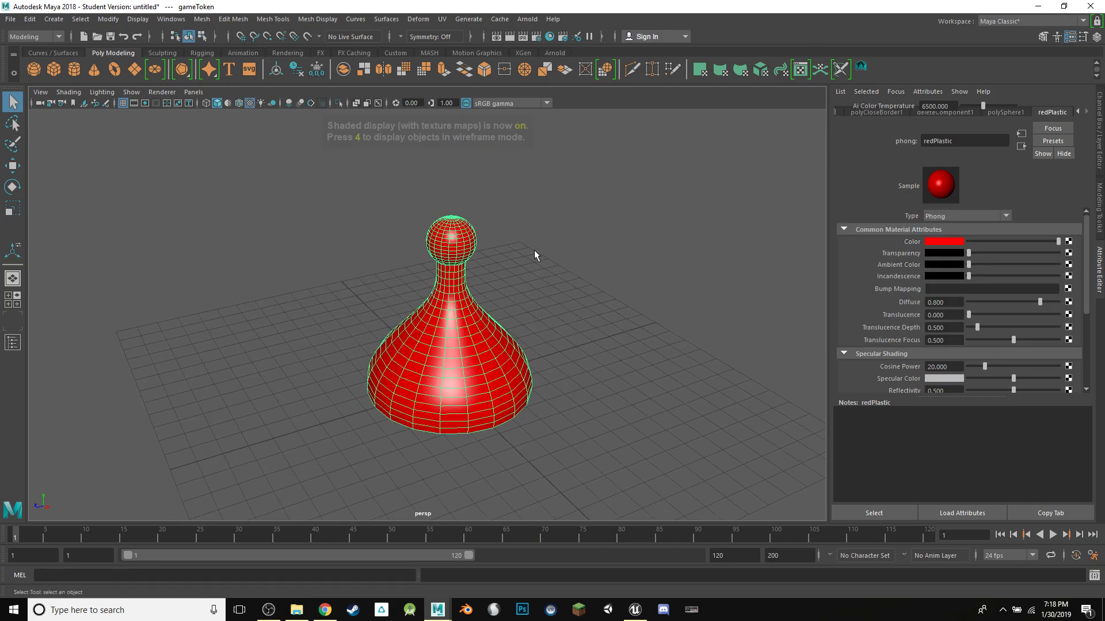
left_click_drag(535, 254, 548, 240, "alt")
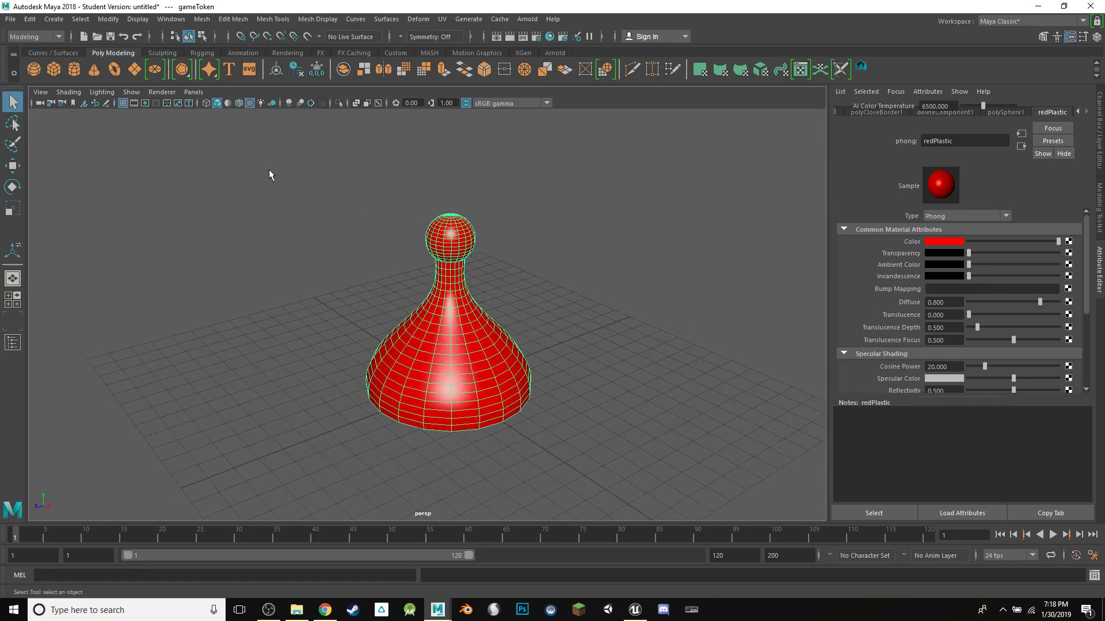
left_click(285, 202)
left_click_drag(436, 216, 481, 217, "alt")
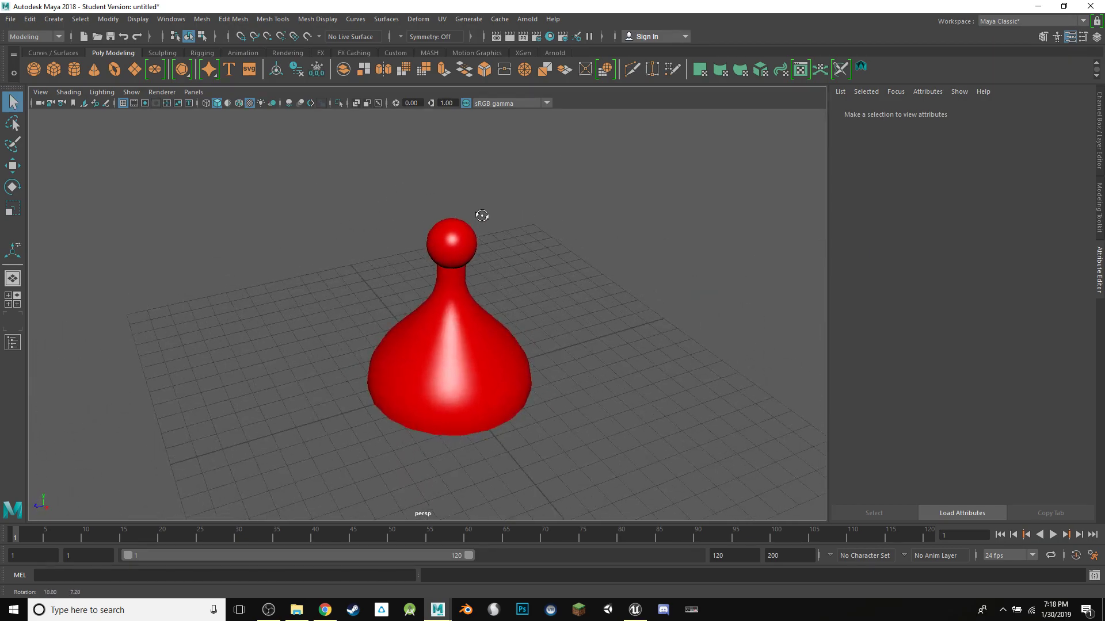
- Duplicate the red game token and move the copy across the ground plane to stand behind the original, clear of it
left_click(453, 287)
left_click(12, 166)
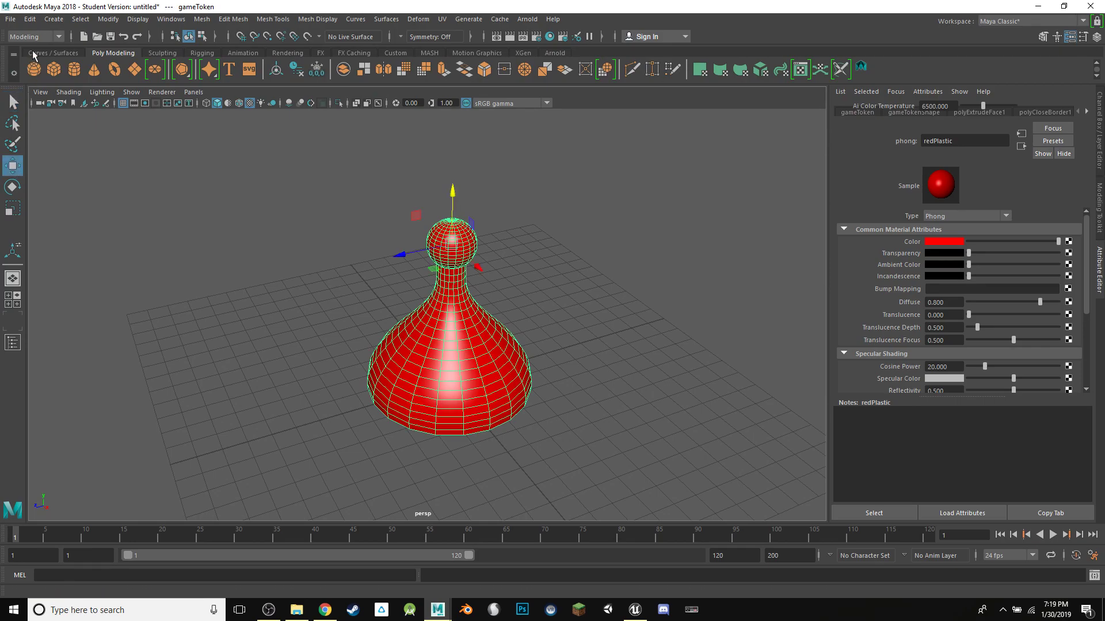
left_click(30, 22)
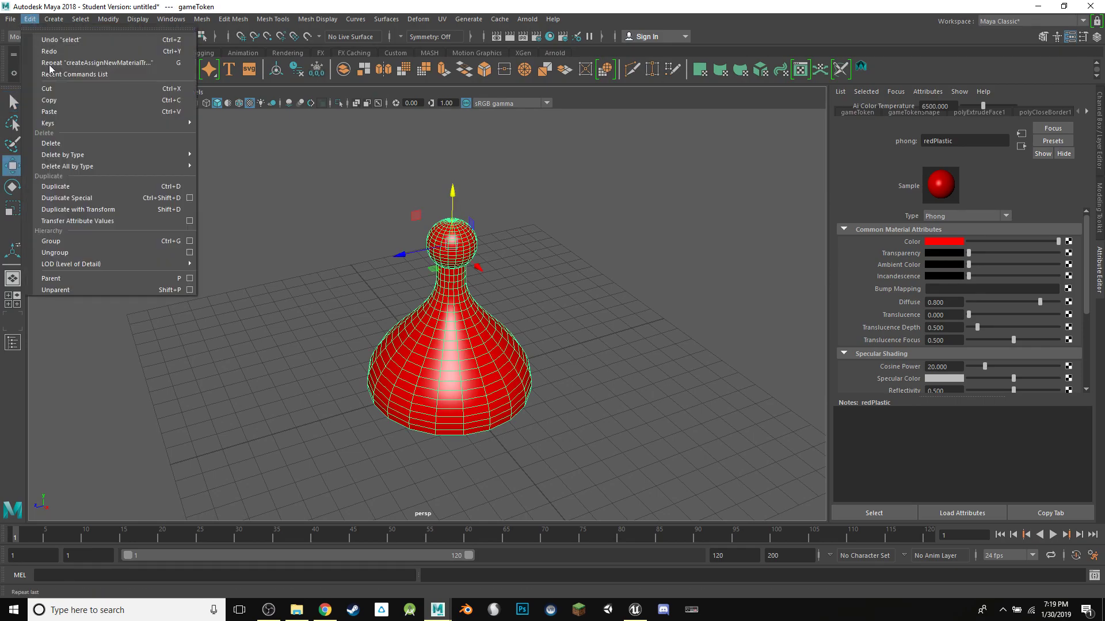
left_click(86, 185)
left_click_drag(444, 261, 566, 186)
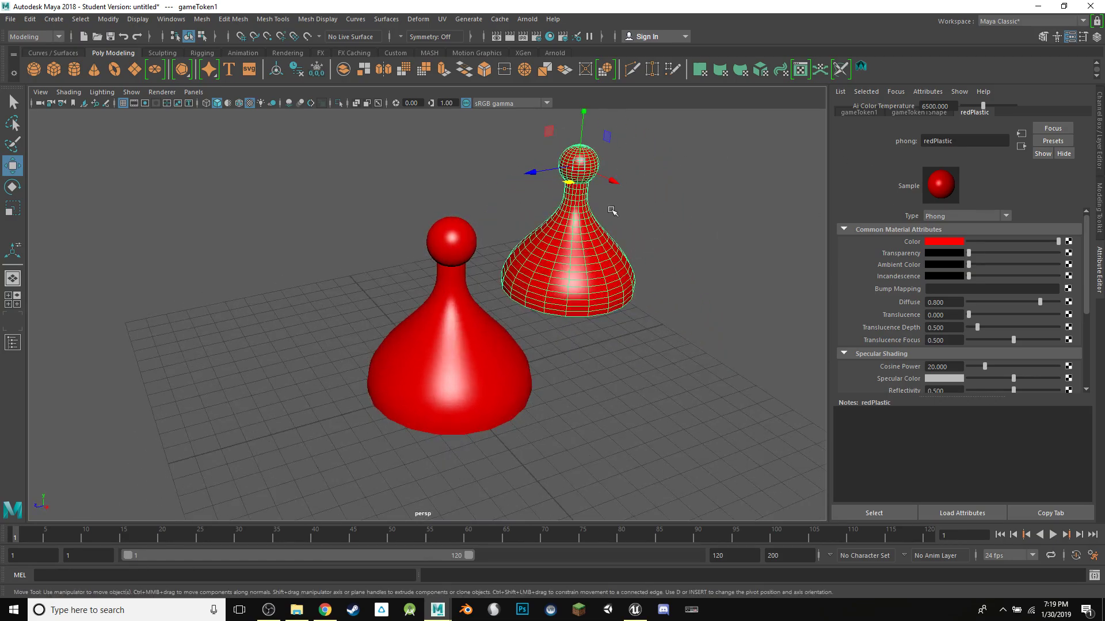
- Assign a new Phong material to the duplicated token
right_click_drag(579, 255, 590, 551)
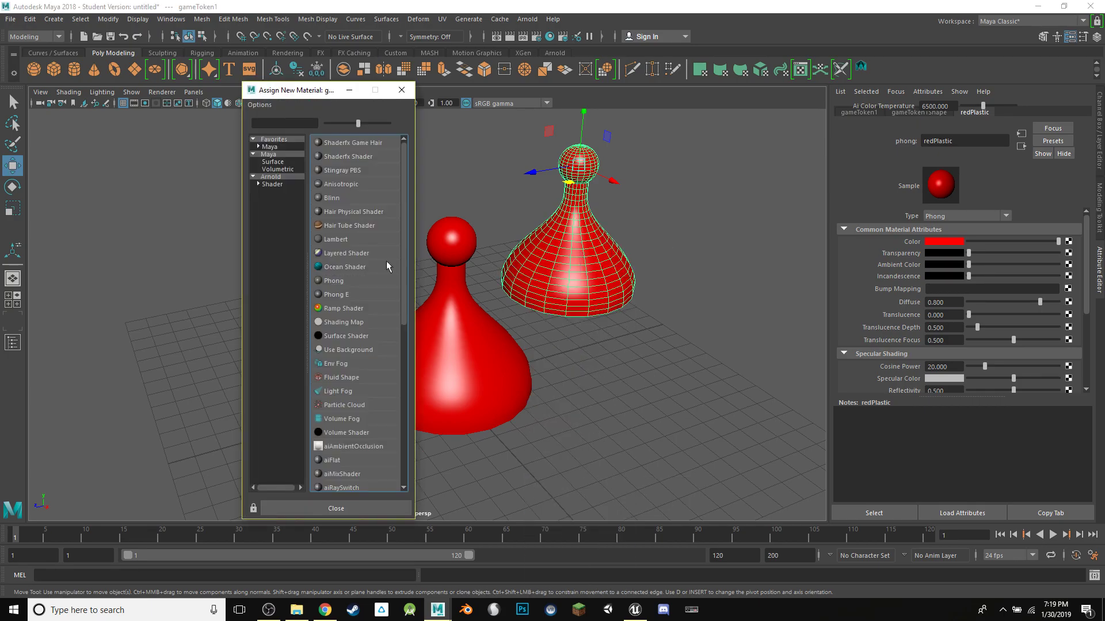
left_click(334, 198)
right_click_drag(578, 258, 603, 547)
left_click(334, 281)
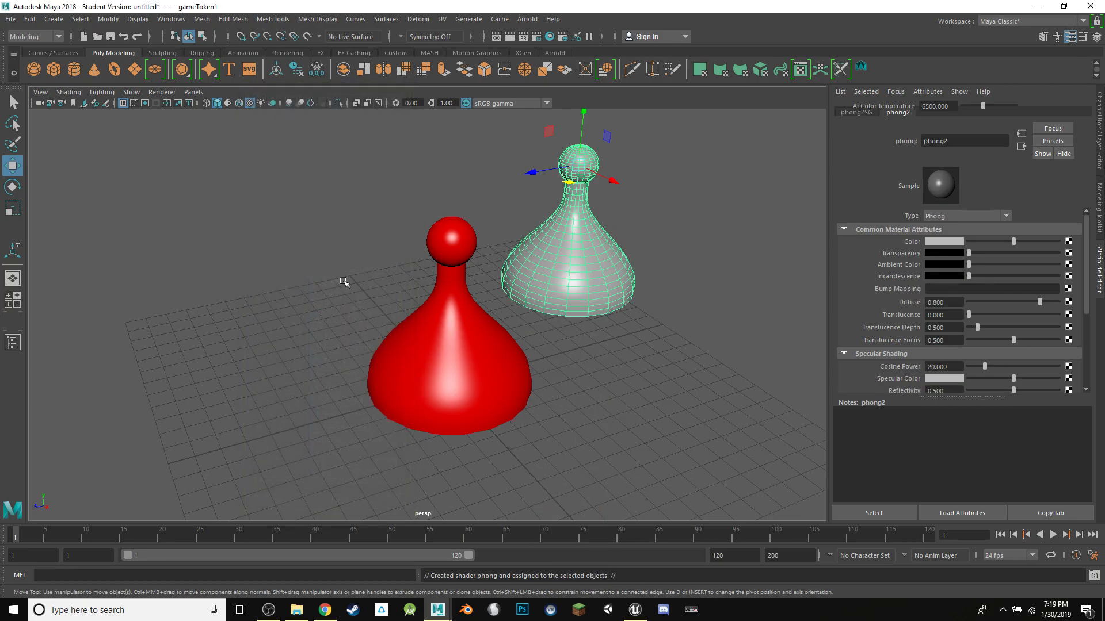
- Set the Color of the duplicate token's Phong material to pure blue and deselect the token
left_click(947, 242)
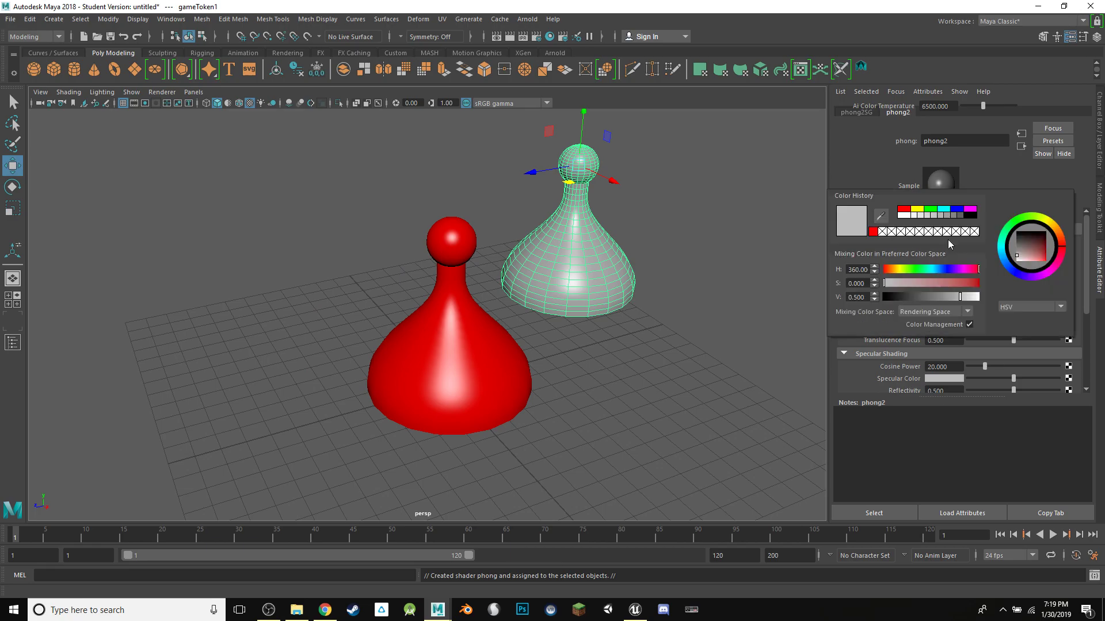
left_click(958, 211)
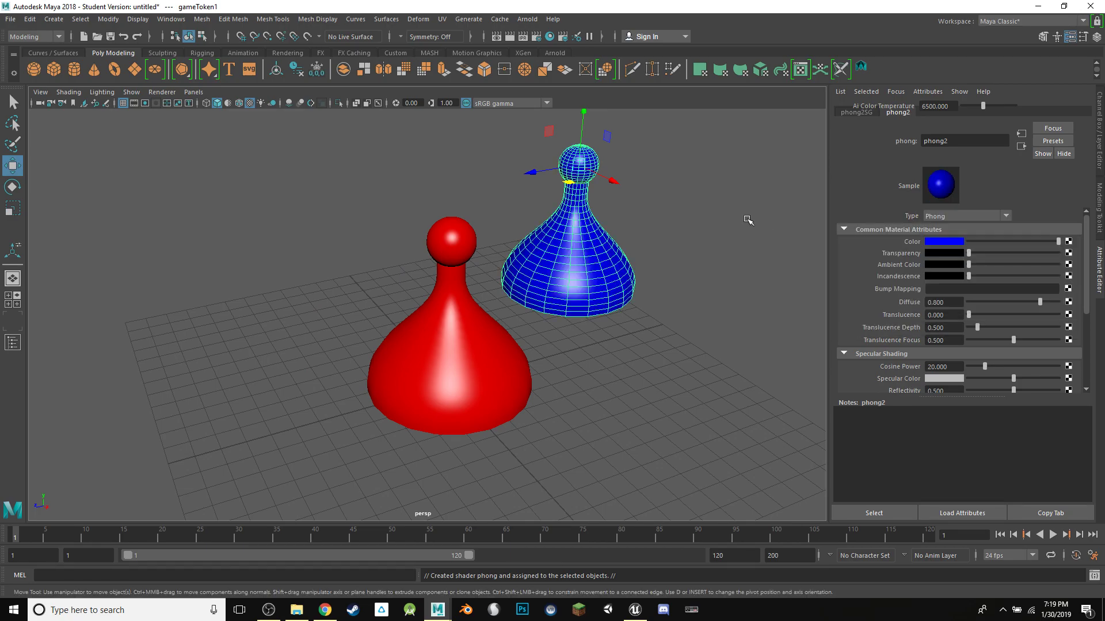
left_click(738, 209)
left_click_drag(733, 180, 612, 227, "alt")
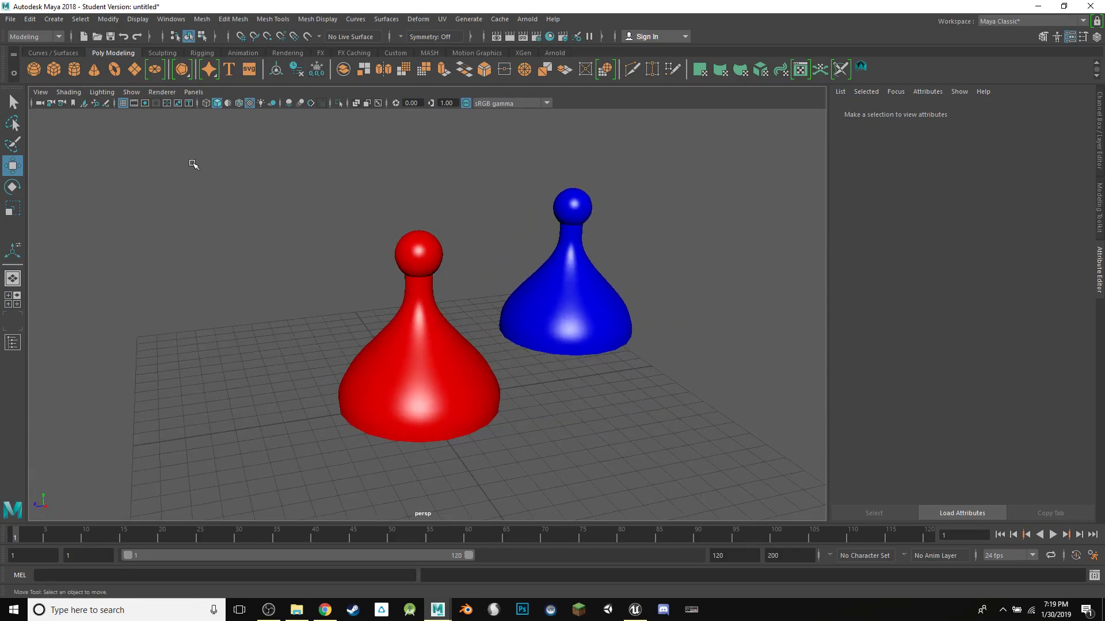